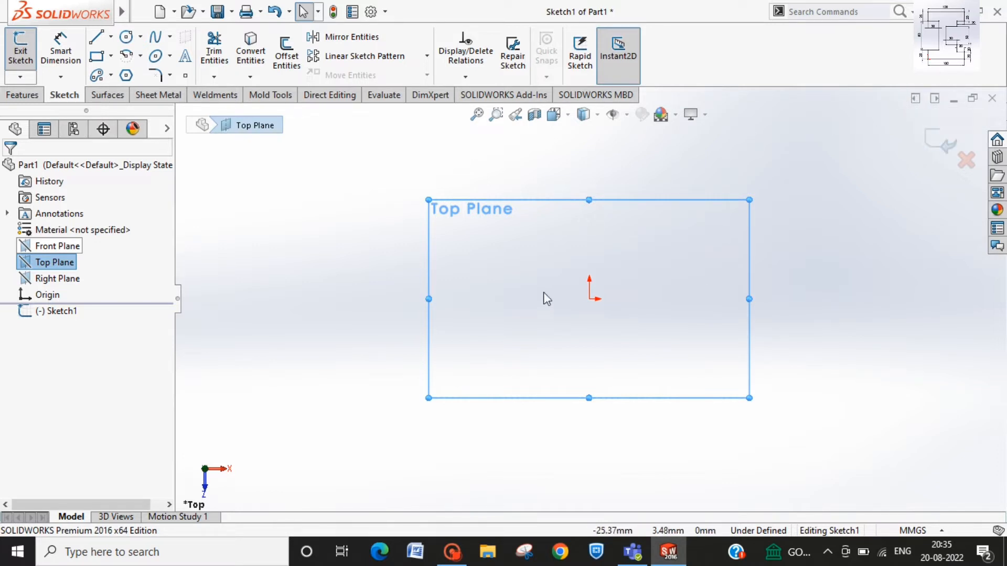
Draw a horizontal base line about 85 mm long from the origin and a vertical line about 17 mm up from its far end.
{"action": "left_click", "coordinate": [98, 39]}
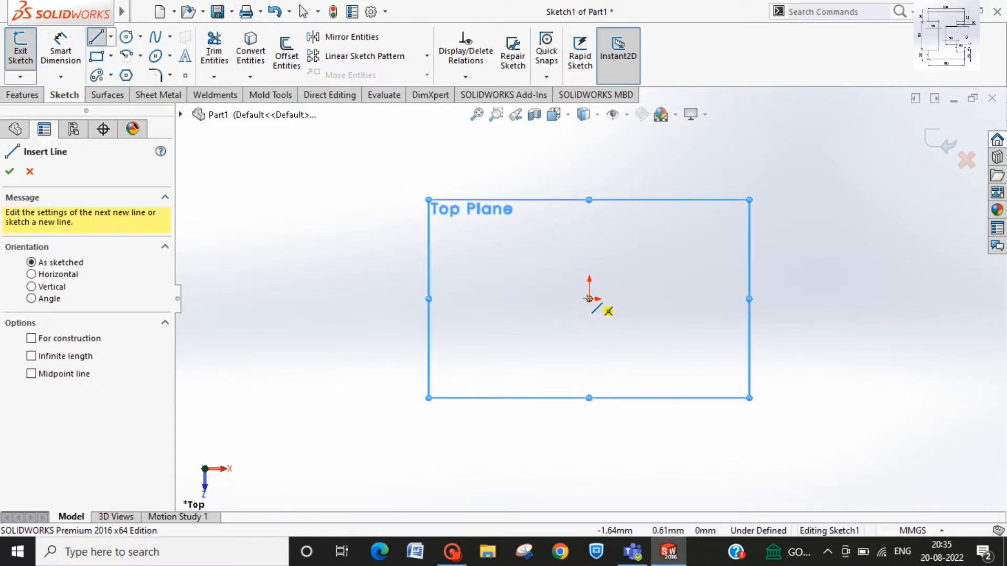
{"action": "left_click", "coordinate": [589, 299]}
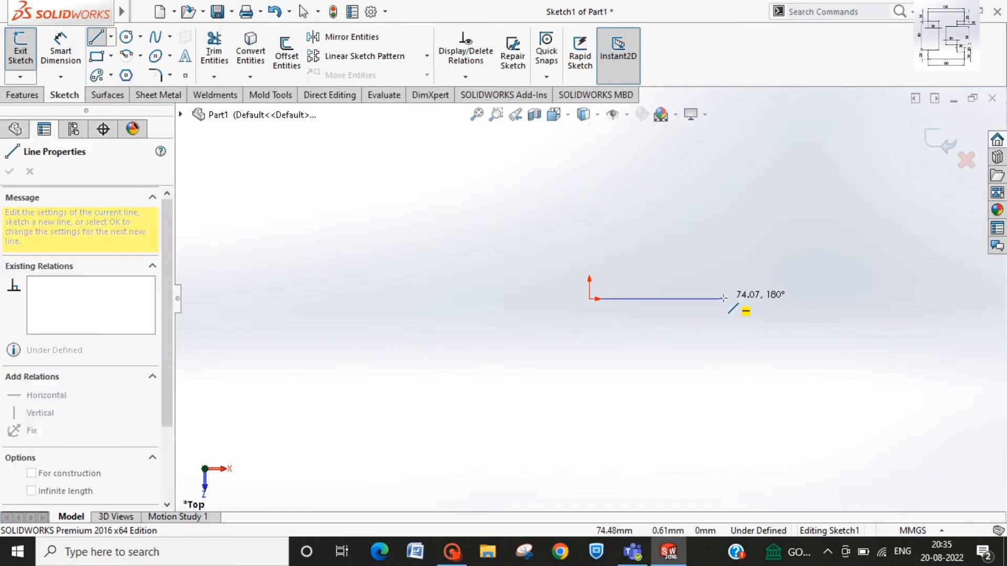
{"action": "left_click", "coordinate": [741, 297]}
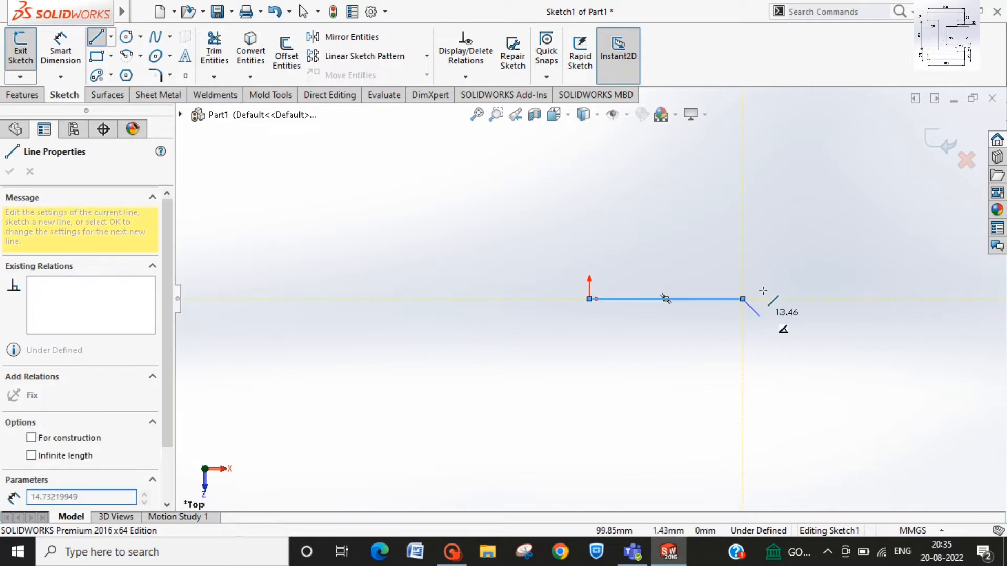
{"action": "key", "text": "Escape"}
{"action": "left_click", "coordinate": [742, 267]}
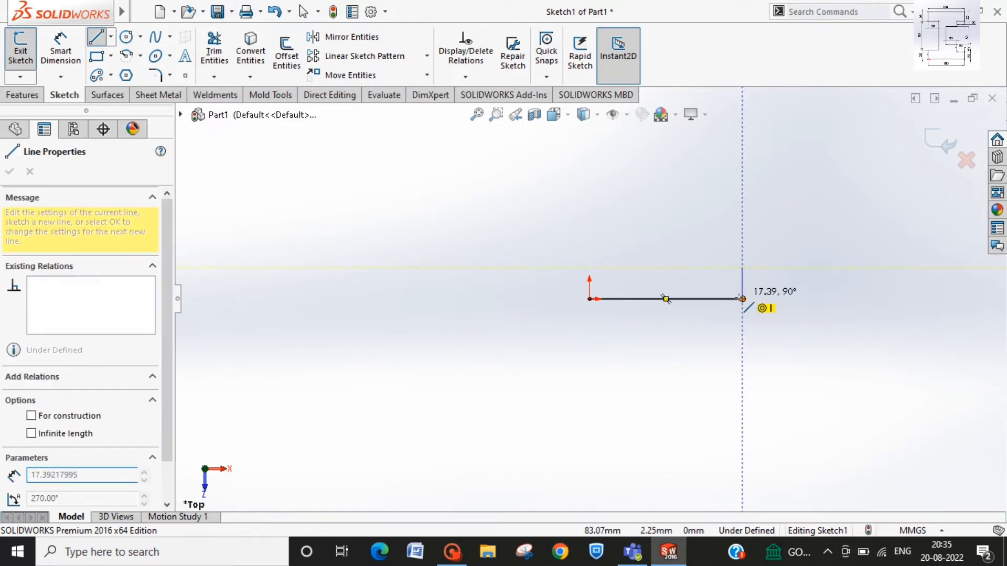
{"action": "double_click", "coordinate": [743, 299]}
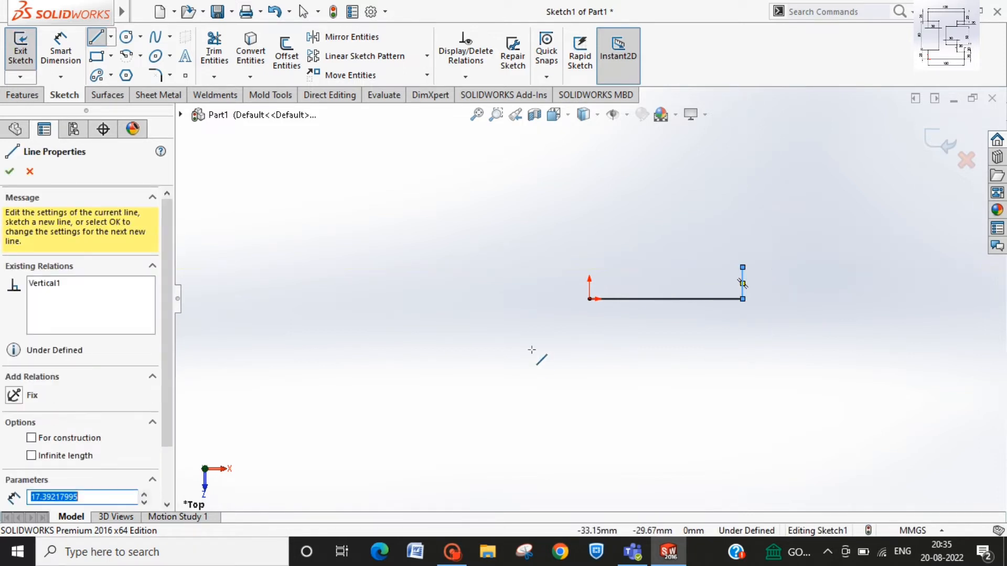
Continue the profile with a step inward, a short rise, a second step inward about 21 mm long, and the notch's vertical line.
{"action": "left_click", "coordinate": [742, 267]}
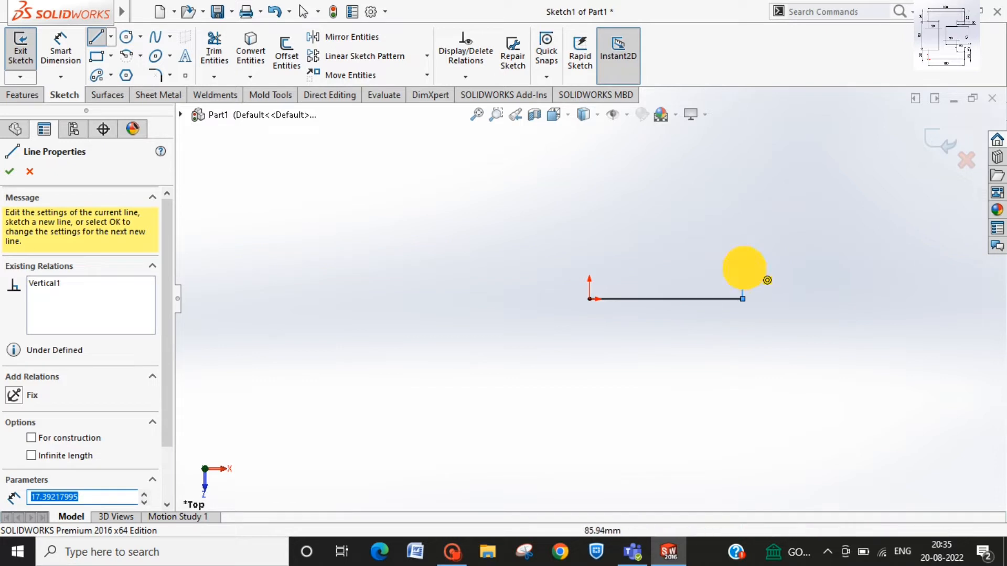
{"action": "left_click", "coordinate": [703, 268]}
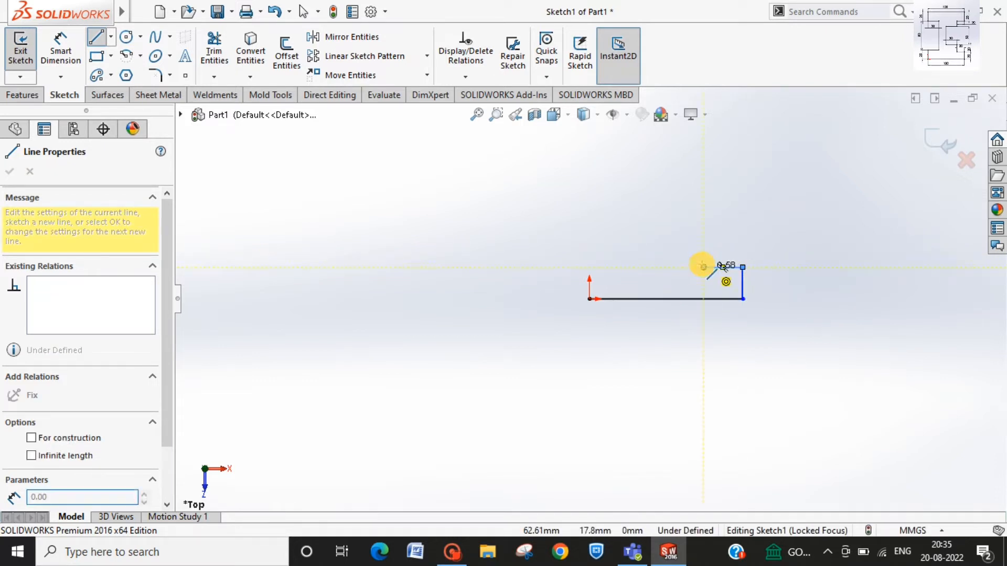
{"action": "left_click", "coordinate": [693, 245]}
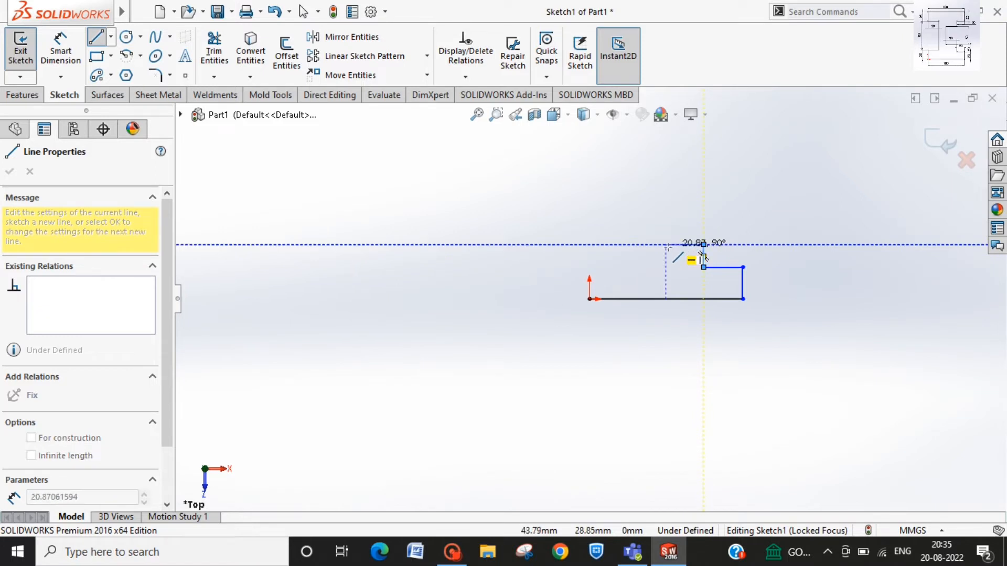
{"action": "left_click", "coordinate": [666, 245]}
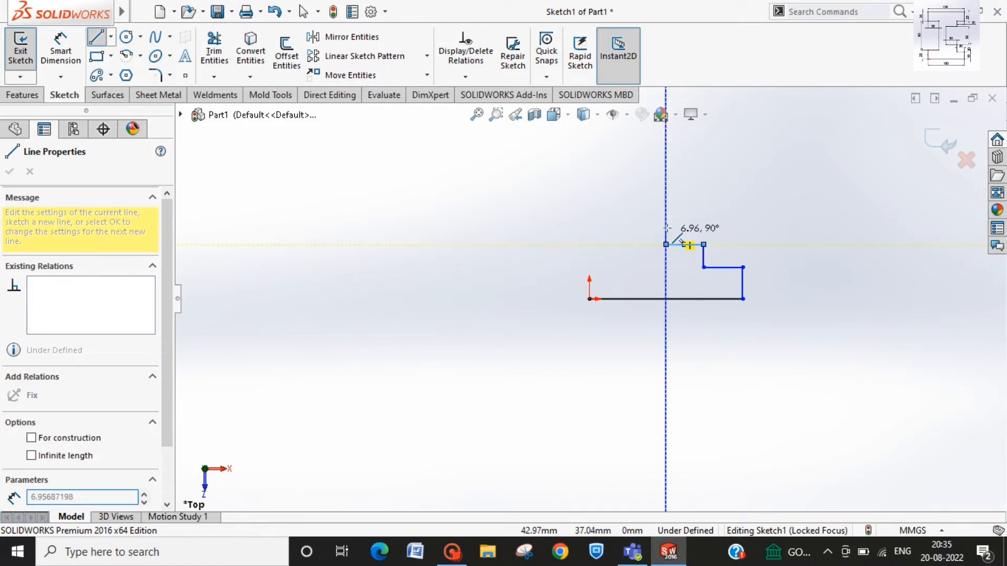
{"action": "left_click", "coordinate": [666, 193]}
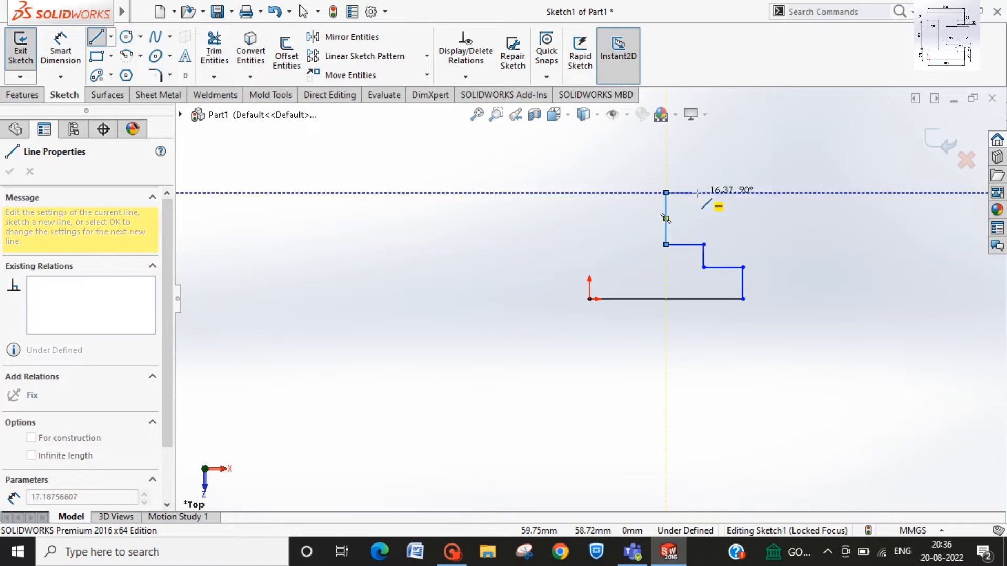
Draw the notch's upper stepped side outward, ending with a vertical line aligned with the base line's far end.
{"action": "left_click", "coordinate": [703, 168]}
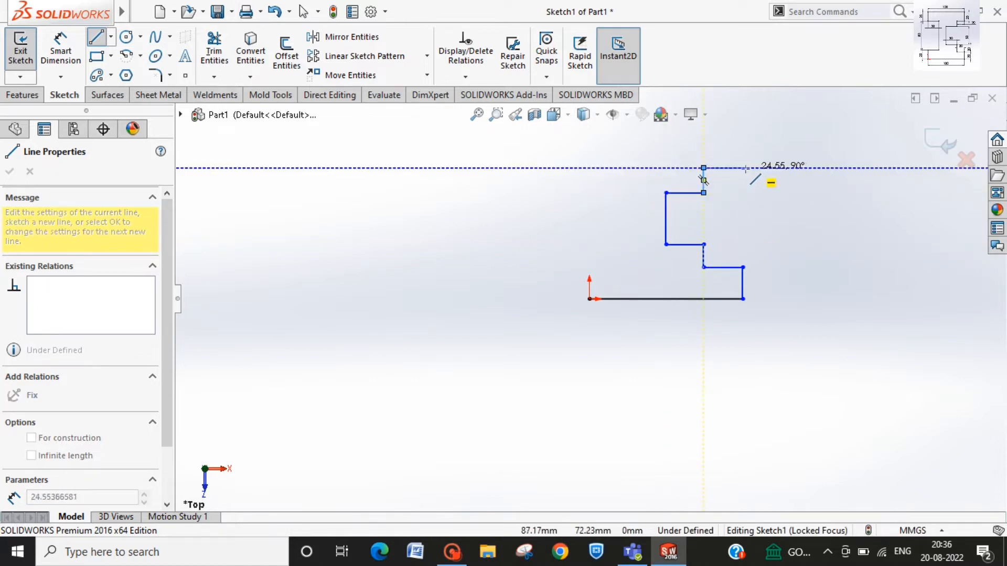
{"action": "left_click", "coordinate": [703, 168]}
{"action": "left_click", "coordinate": [743, 168]}
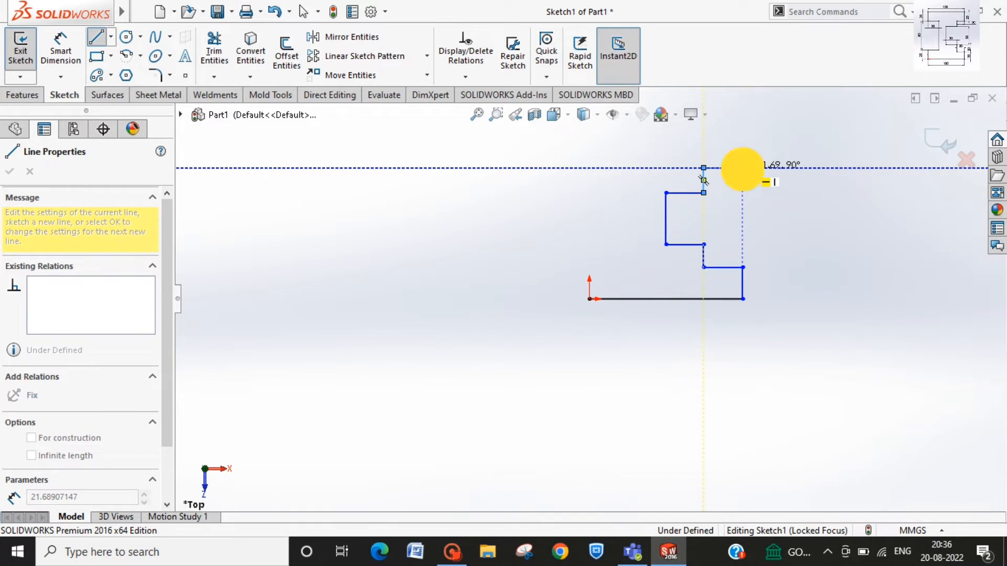
{"action": "left_click", "coordinate": [743, 140]}
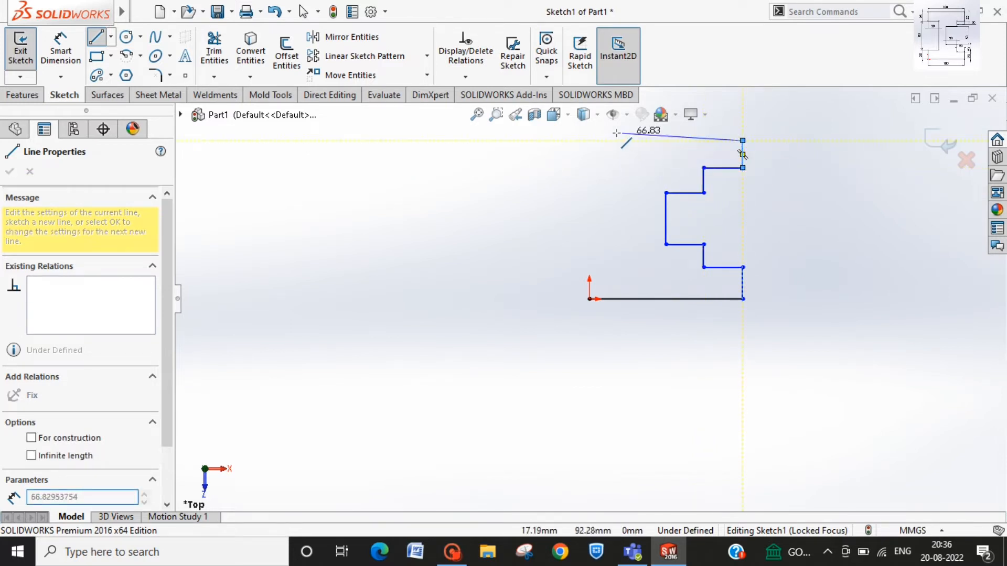
Draw the upper flange's about 85 mm top edge, the recessed web side and the lower flange's end, closing the profile at the origin.
{"action": "left_click", "coordinate": [587, 140]}
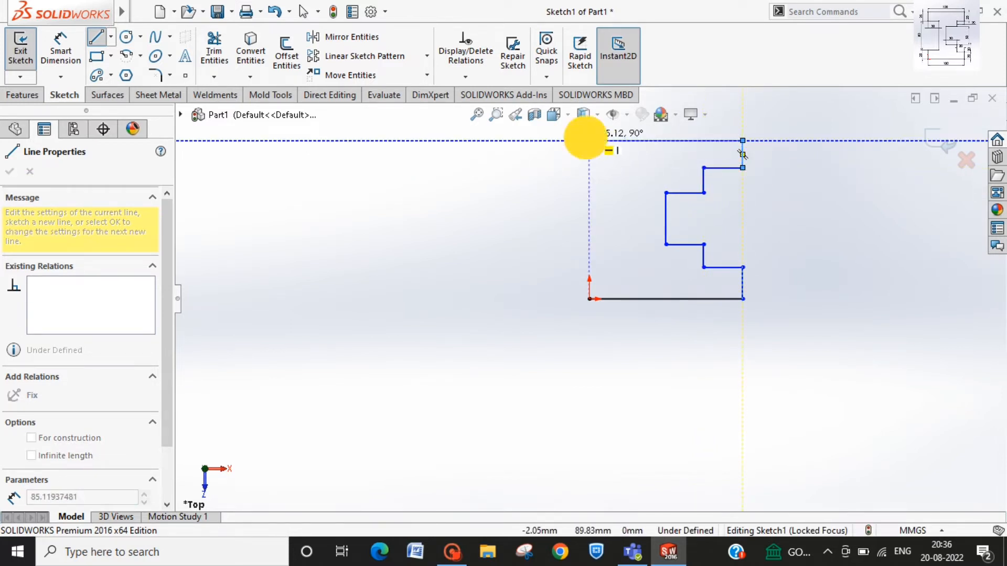
{"action": "left_click", "coordinate": [589, 168]}
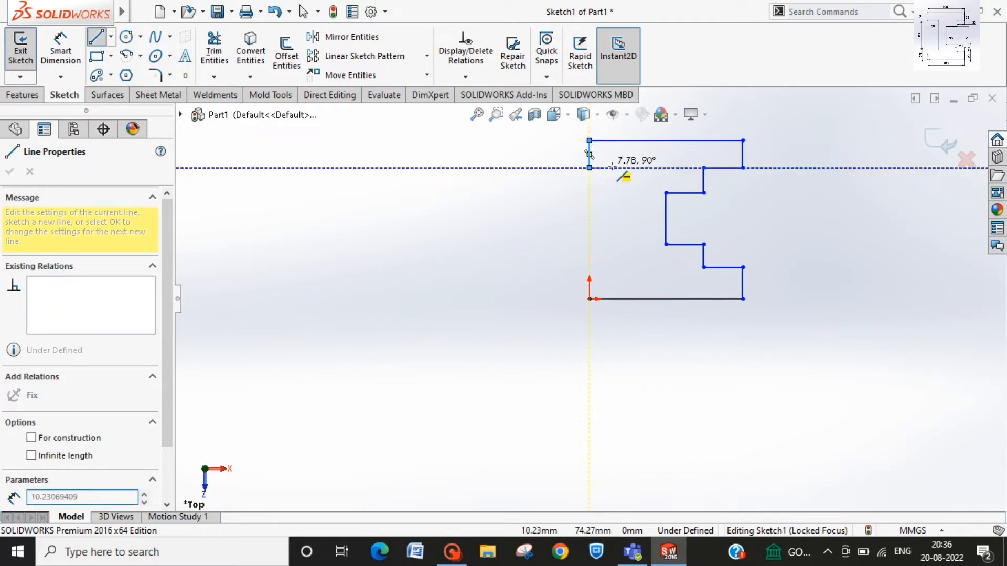
{"action": "left_click", "coordinate": [642, 167]}
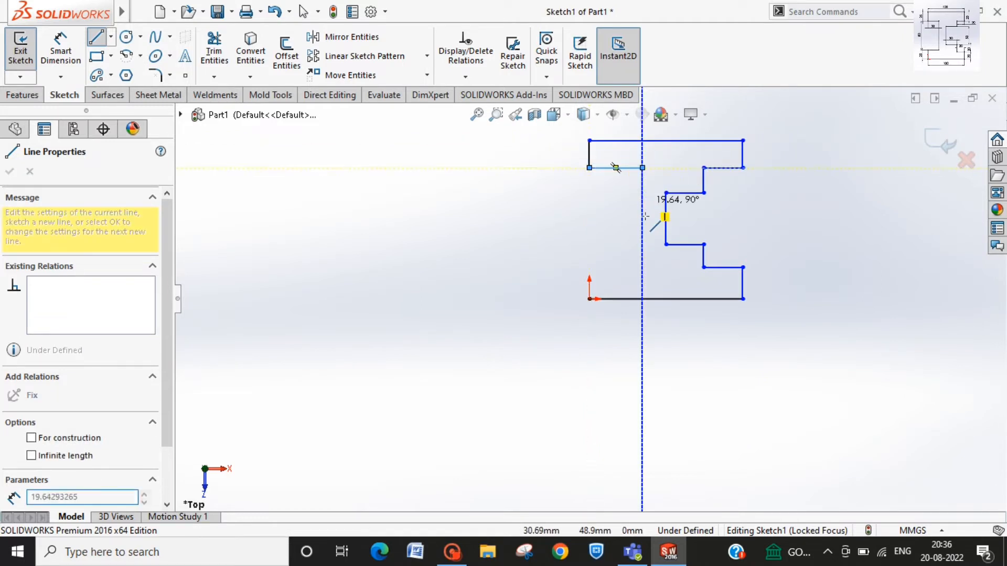
{"action": "left_click", "coordinate": [642, 267]}
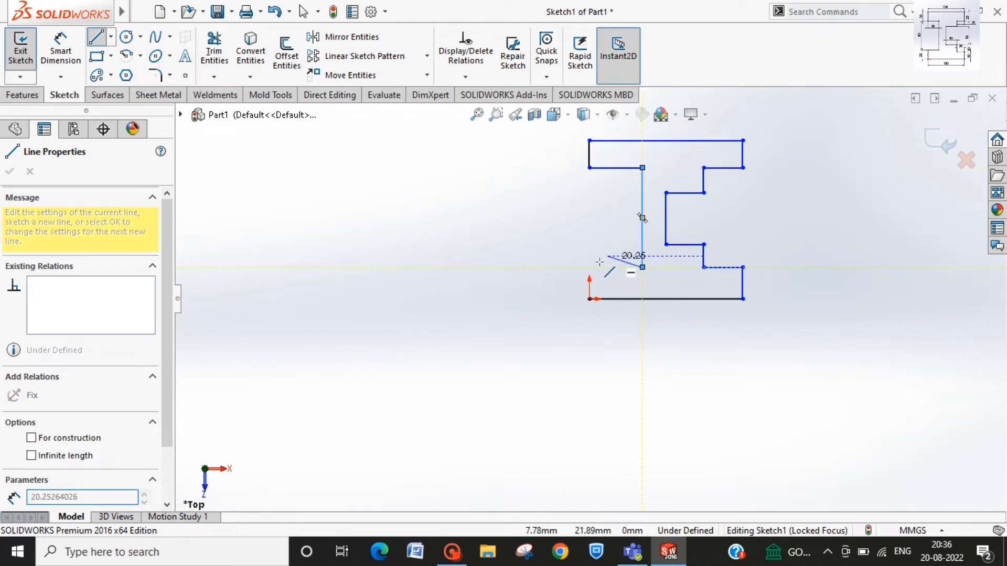
{"action": "left_click", "coordinate": [588, 268]}
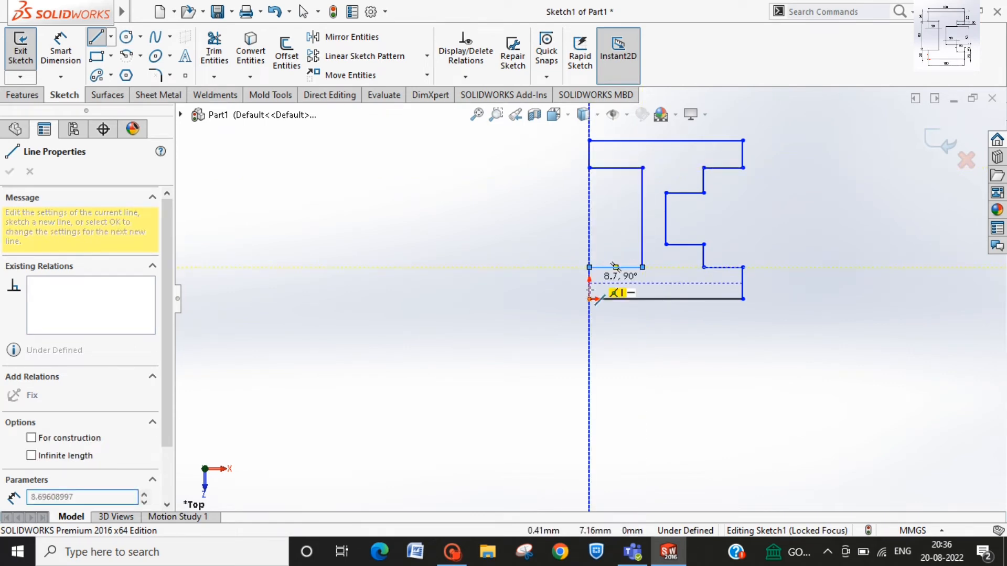
{"action": "left_click", "coordinate": [589, 299]}
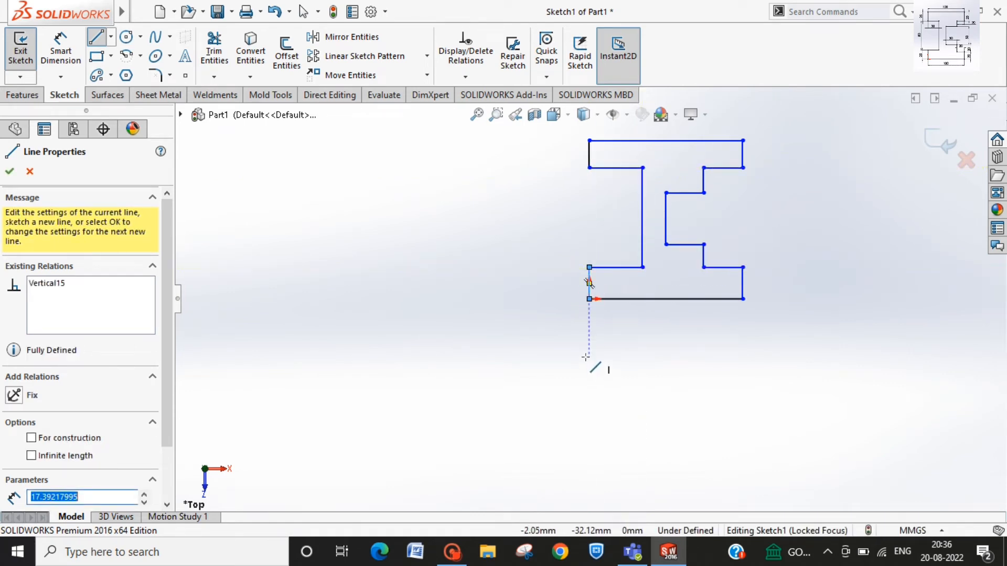
{"action": "key", "text": "Escape"}
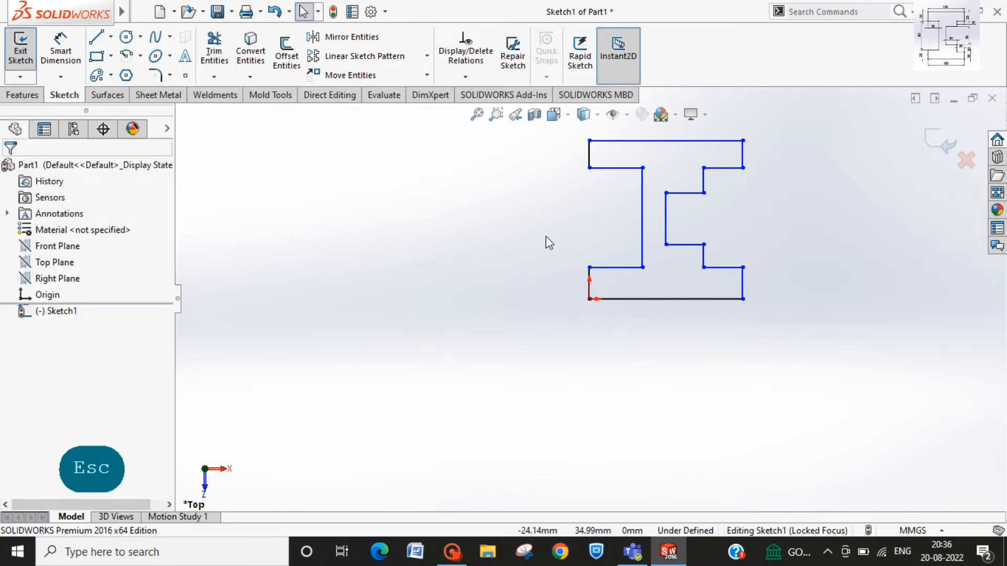
Dimension the profile's horizontal base line to 100 mm.
{"action": "left_click", "coordinate": [576, 231]}
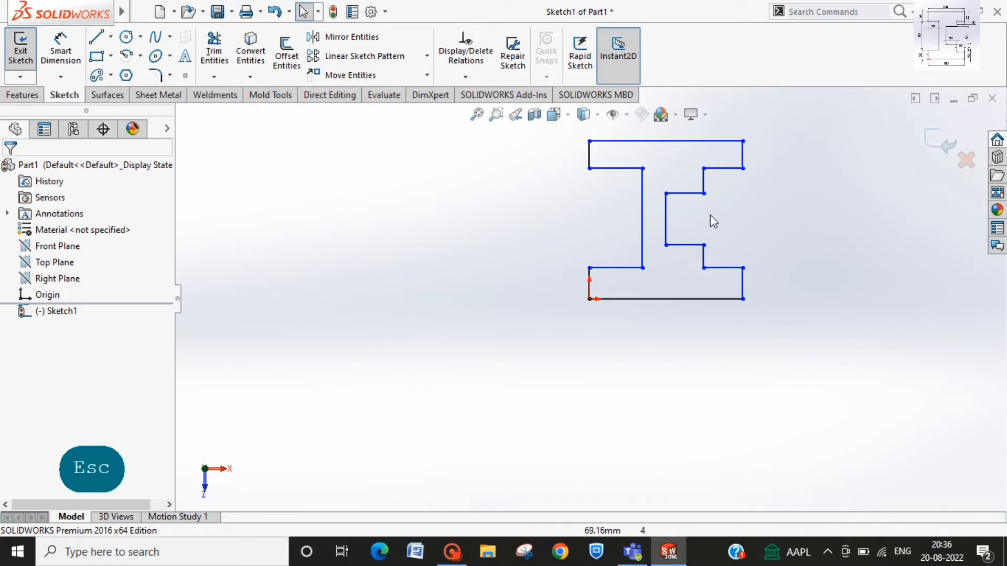
{"action": "mouse_move", "coordinate": [113, 25]}
{"action": "left_click", "coordinate": [64, 47]}
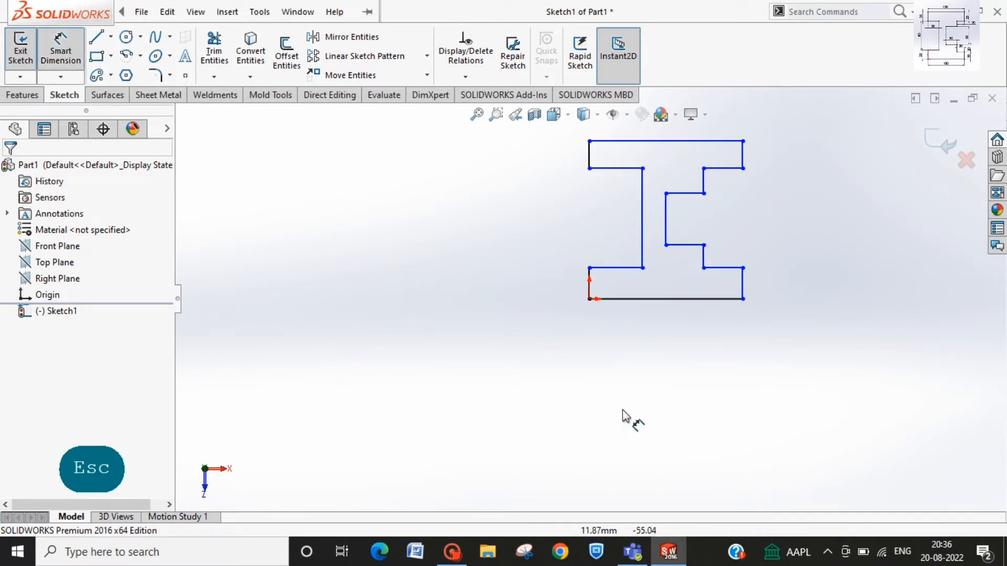
{"action": "left_click", "coordinate": [676, 299]}
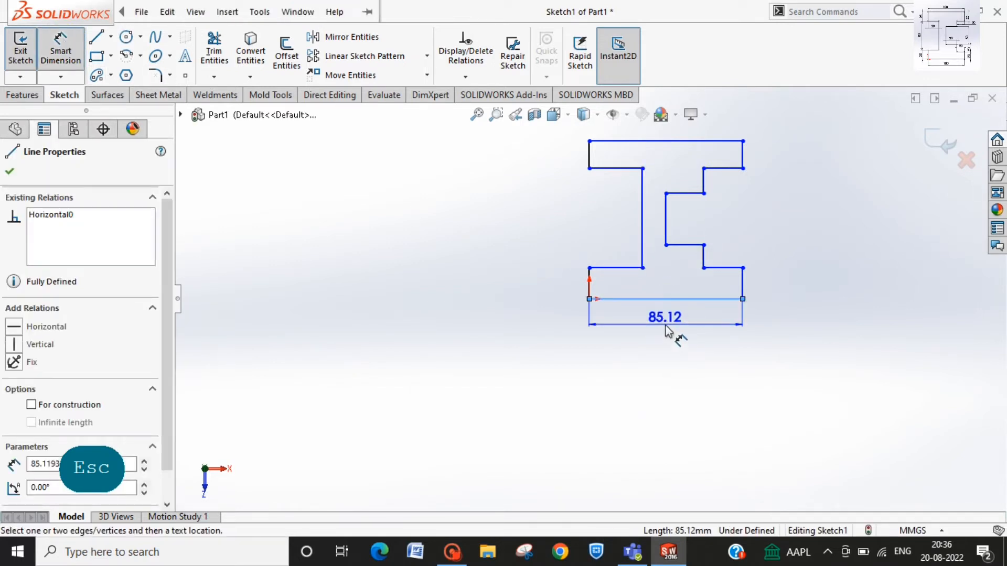
{"action": "left_click", "coordinate": [665, 326]}
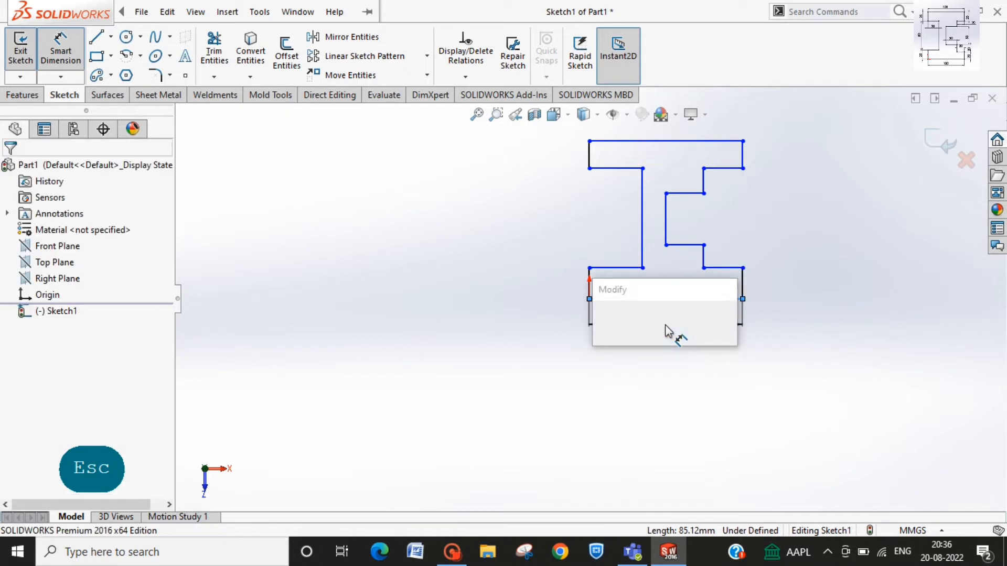
{"action": "type", "text": "100"}
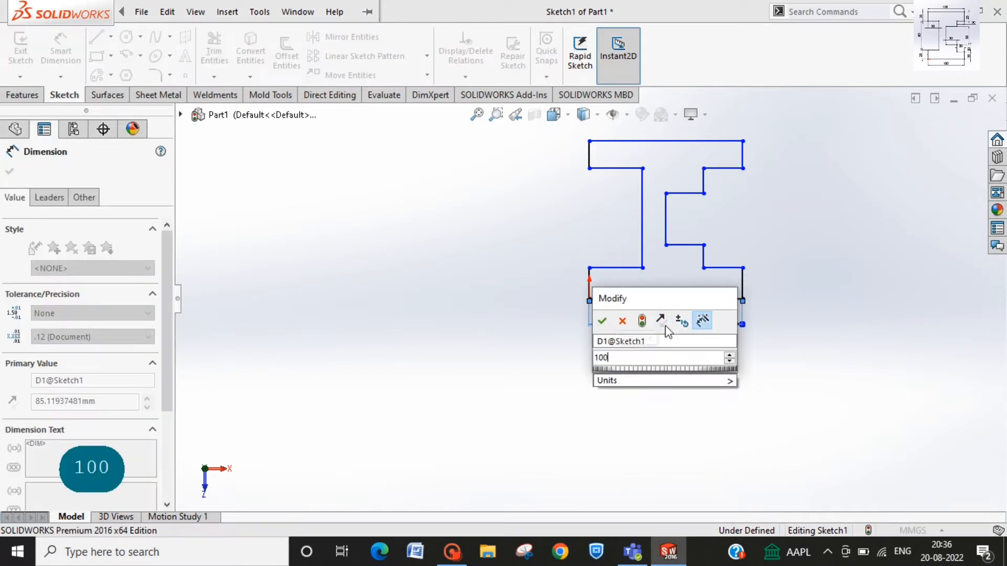
{"action": "key", "text": "Return"}
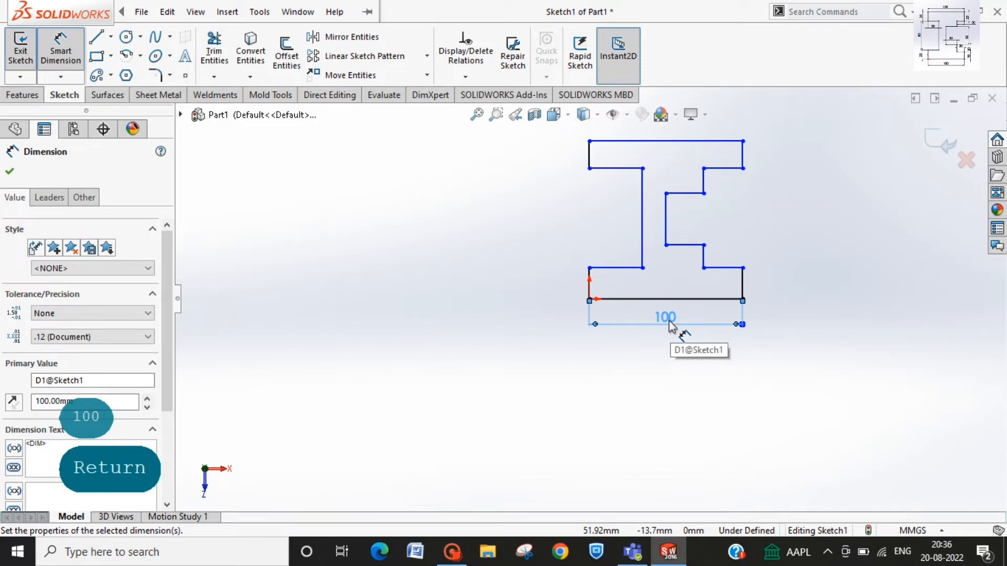
{"action": "left_click", "coordinate": [743, 285]}
{"action": "left_click", "coordinate": [743, 283]}
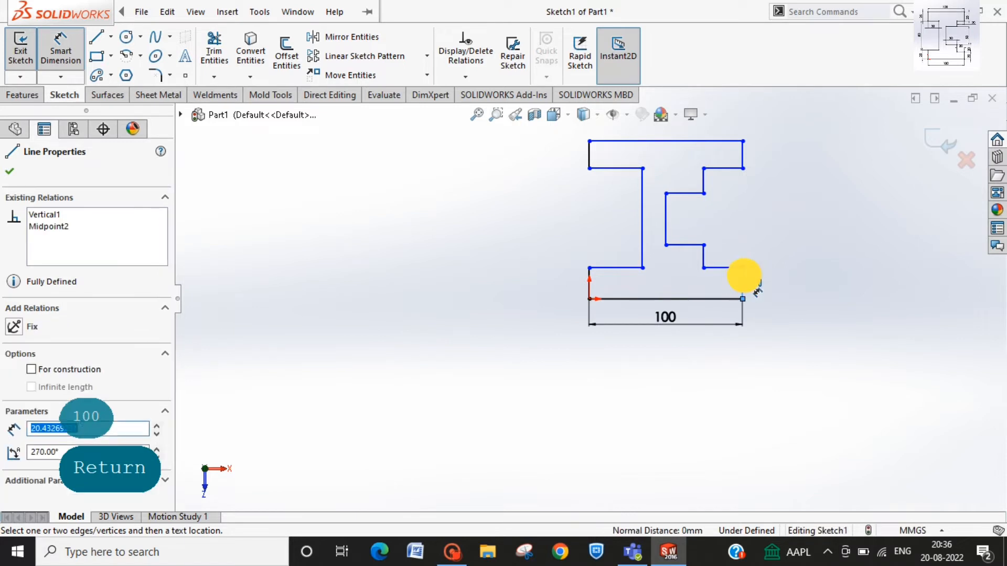
{"action": "left_click", "coordinate": [59, 46]}
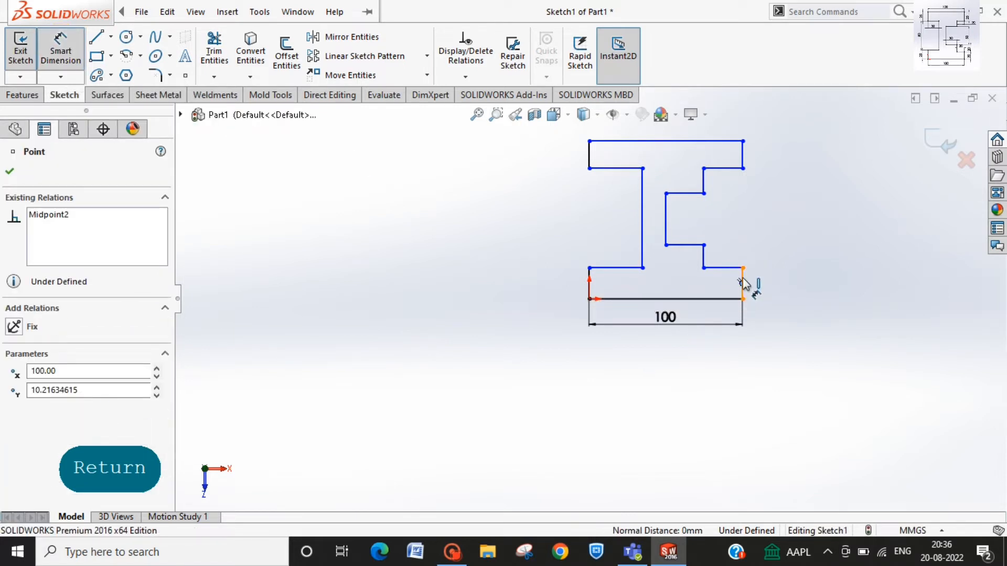
{"action": "left_click", "coordinate": [741, 279]}
{"action": "left_click", "coordinate": [764, 292]}
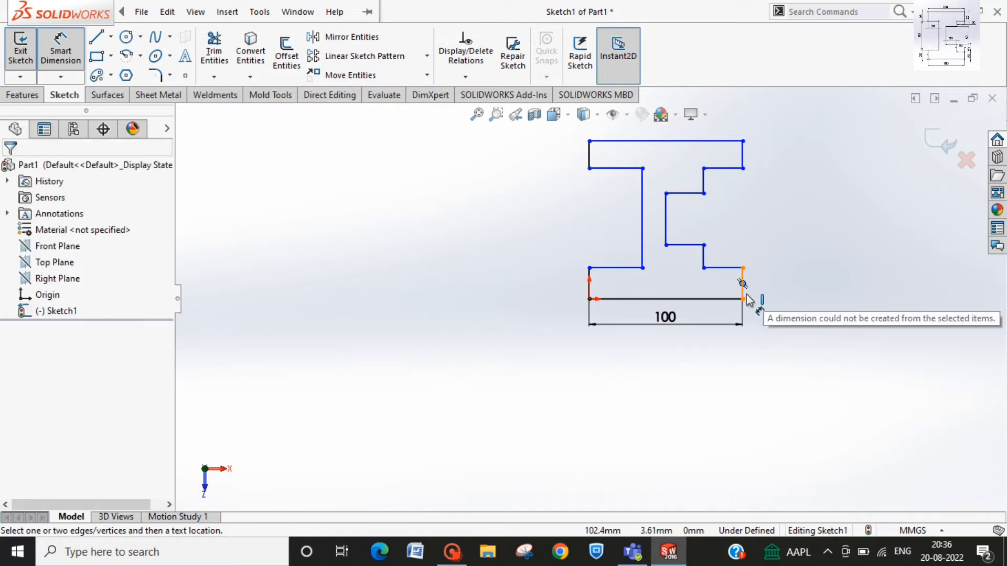
{"action": "left_click", "coordinate": [747, 294]}
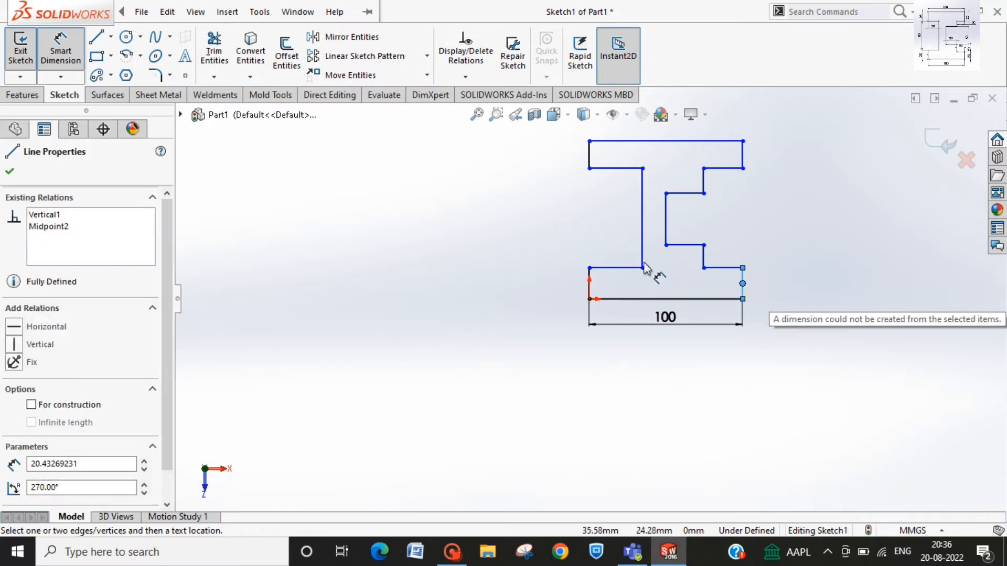
{"action": "left_click", "coordinate": [10, 173]}
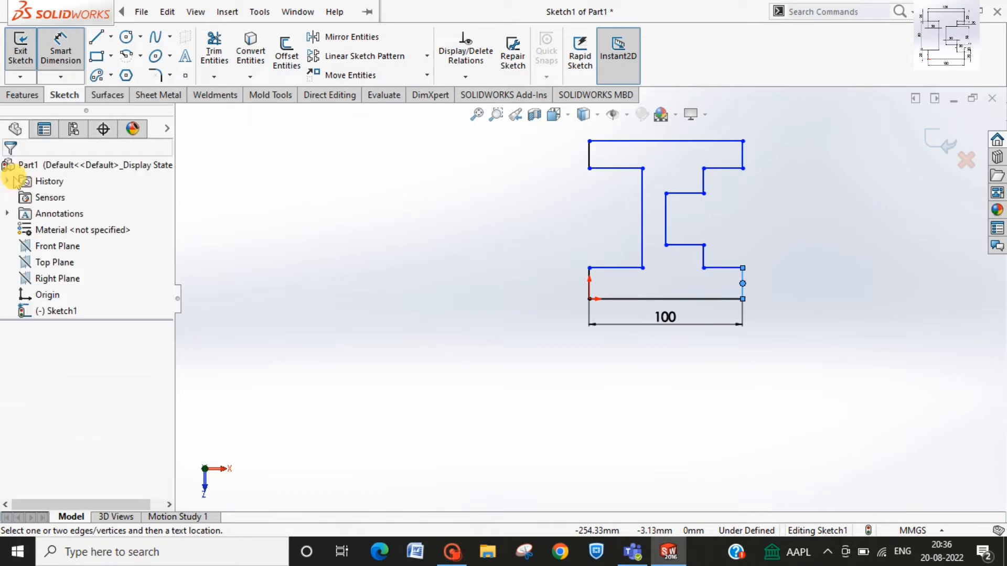
{"action": "left_click", "coordinate": [742, 286]}
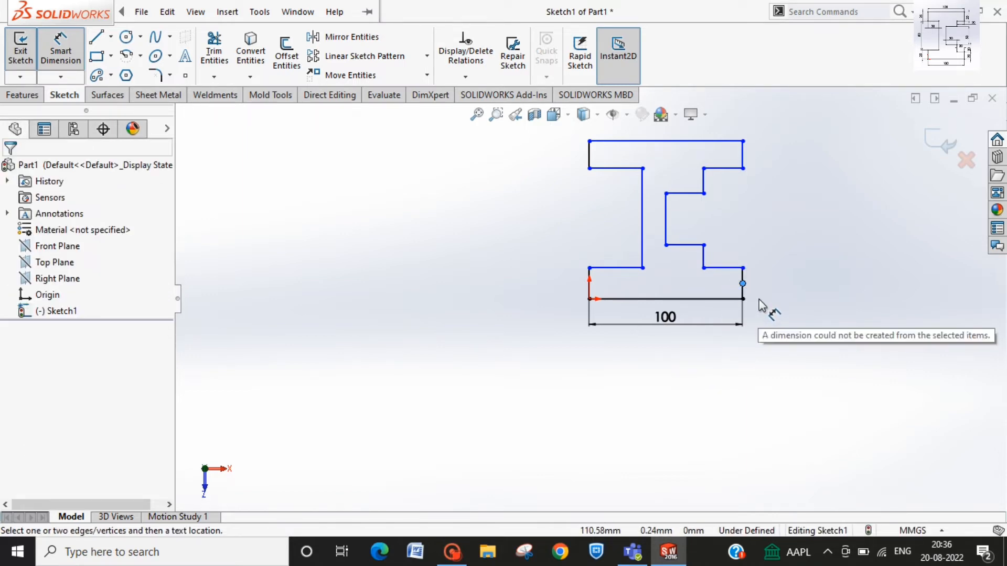
{"action": "key", "text": "Escape"}
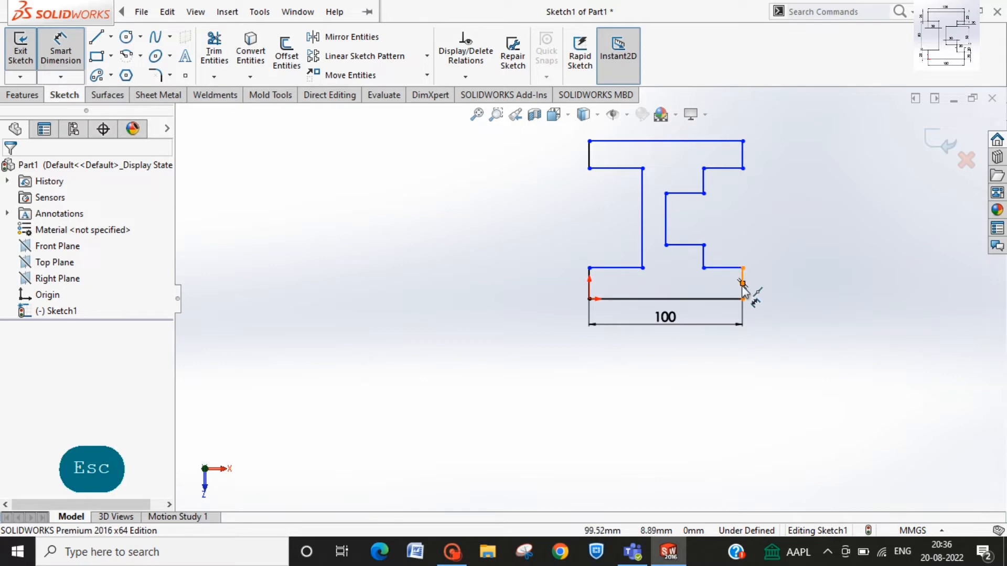
Dimension the lower flange's vertical end line on the notched side to 20 mm.
{"action": "left_click", "coordinate": [744, 291]}
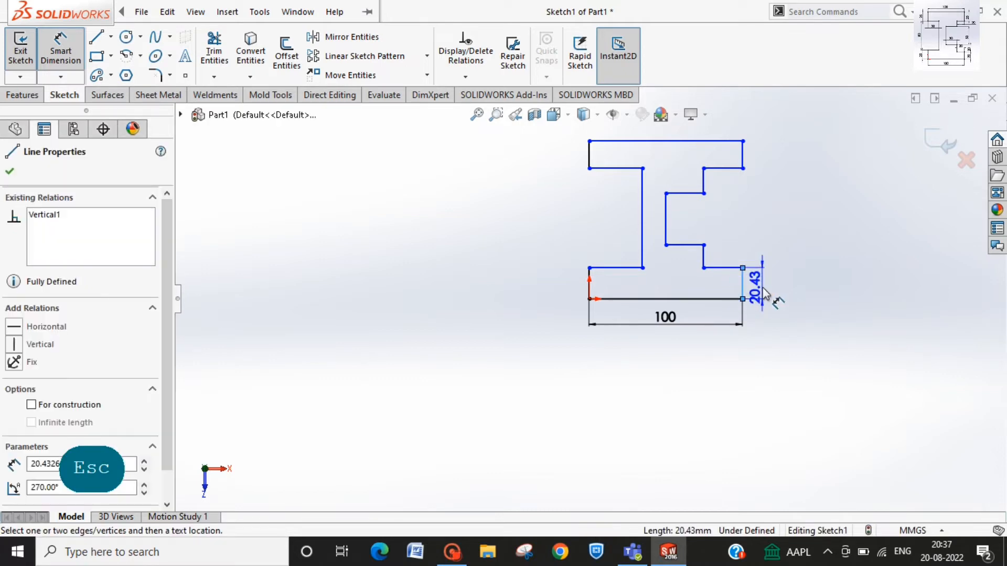
{"action": "left_click", "coordinate": [763, 288]}
{"action": "type", "text": "20"}
{"action": "key", "text": "Return"}
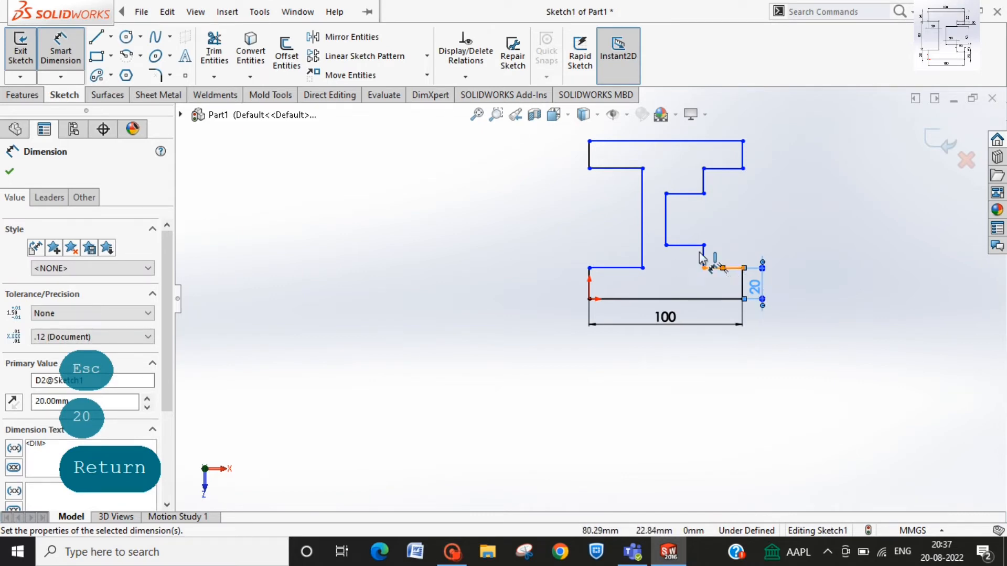
Dimension the short vertical line rising from the lower flange on the notched side to 20 mm.
{"action": "left_click", "coordinate": [703, 256]}
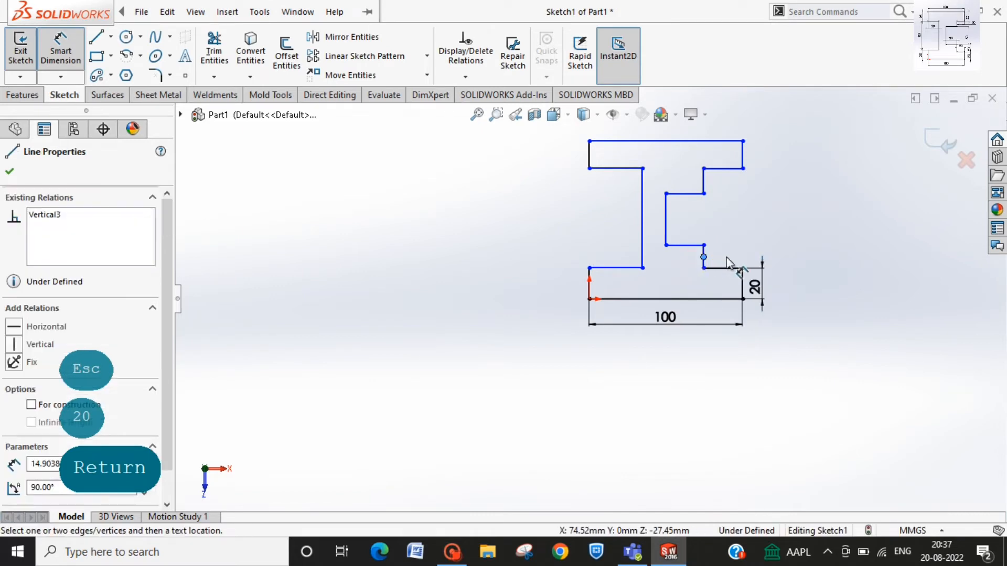
{"action": "key", "text": "Escape"}
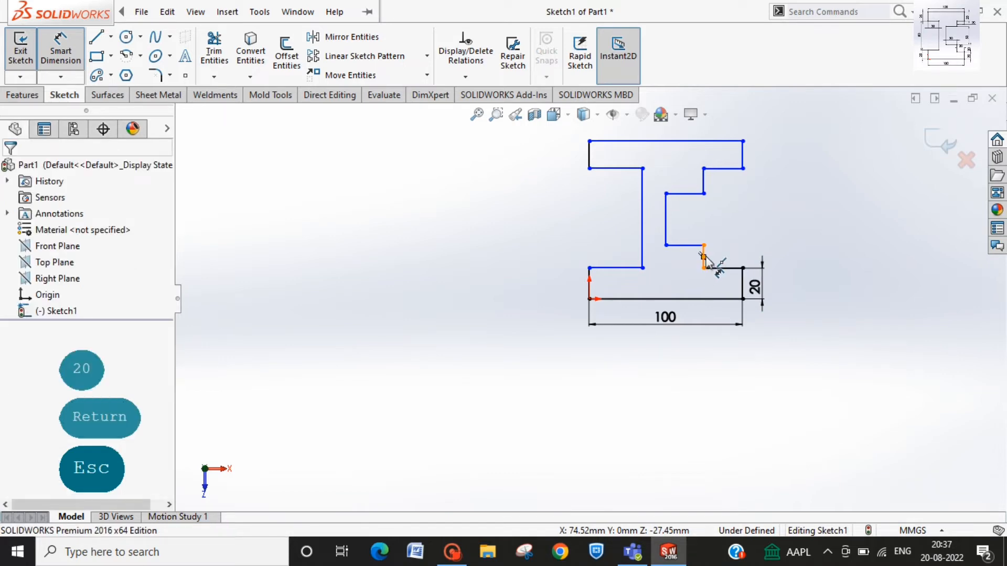
{"action": "left_click", "coordinate": [703, 256]}
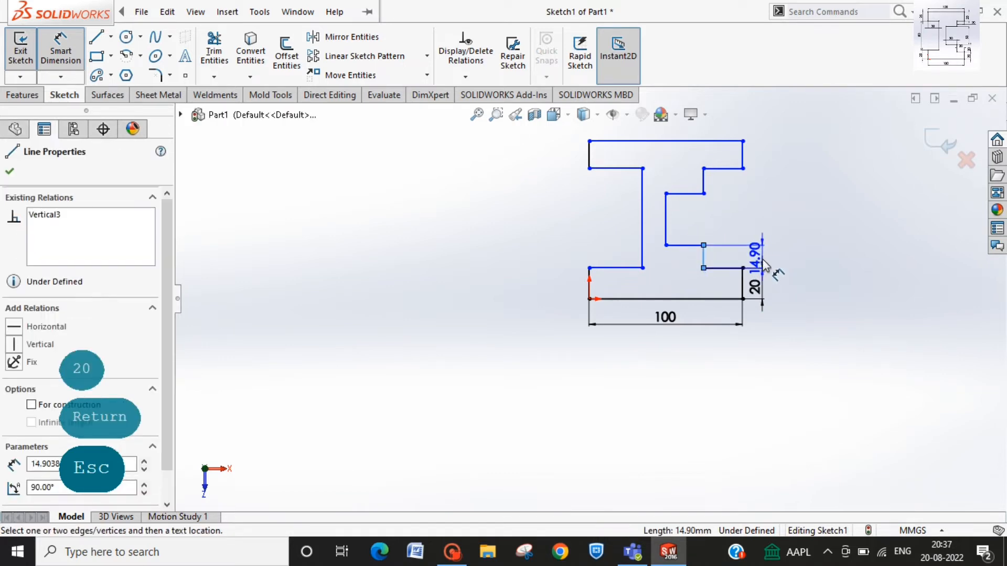
{"action": "left_click", "coordinate": [764, 265]}
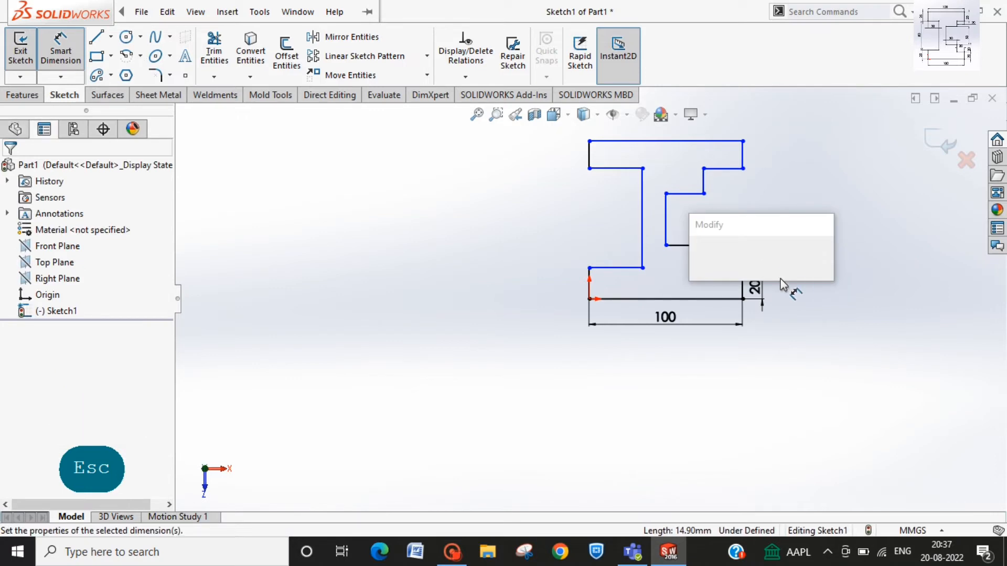
{"action": "type", "text": "20"}
{"action": "key", "text": "Return"}
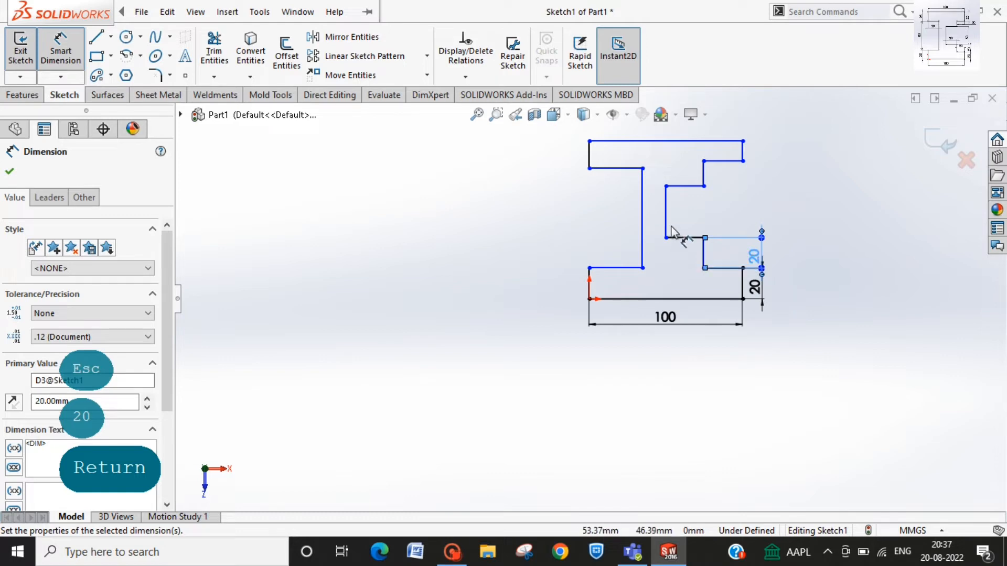
Dimension the notch's inner vertical line to 50 mm.
{"action": "left_click", "coordinate": [666, 207]}
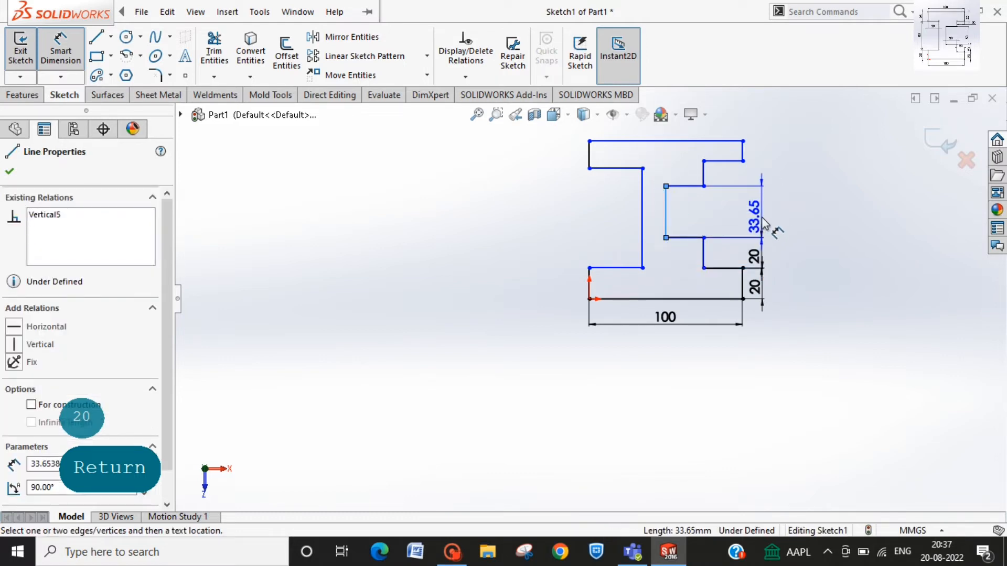
{"action": "left_click", "coordinate": [763, 223]}
{"action": "type", "text": "50"}
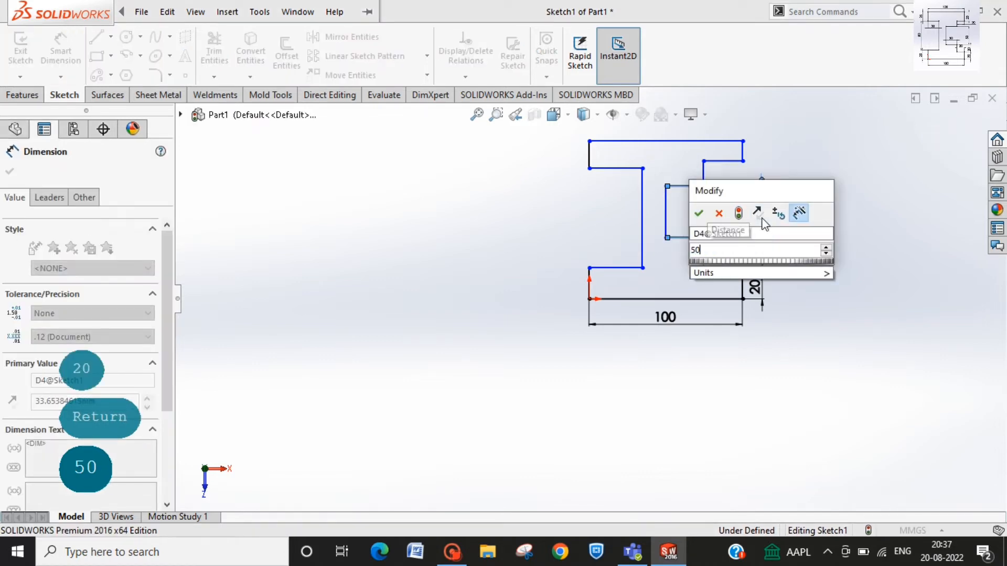
{"action": "key", "text": "Return"}
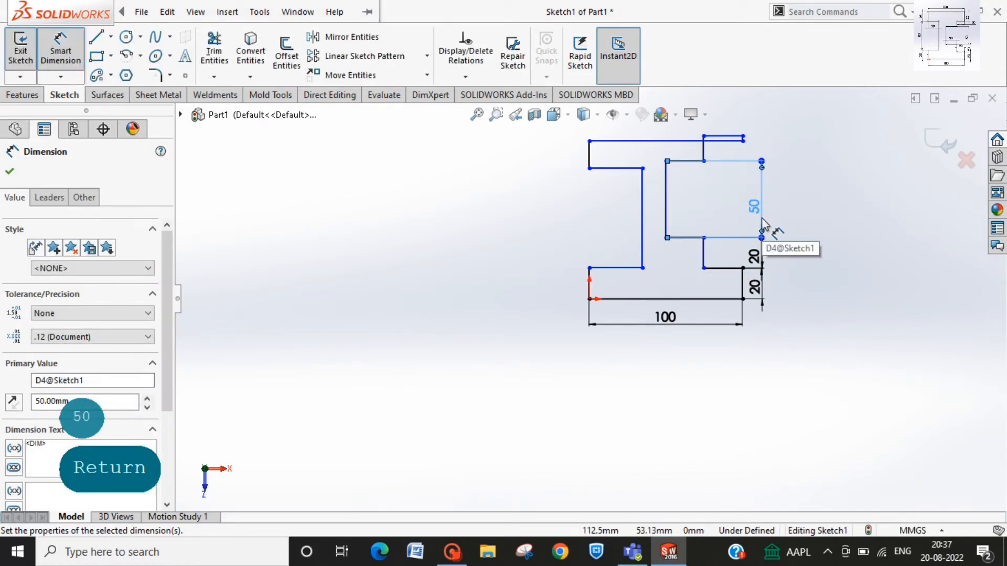
{"action": "key", "text": "Escape"}
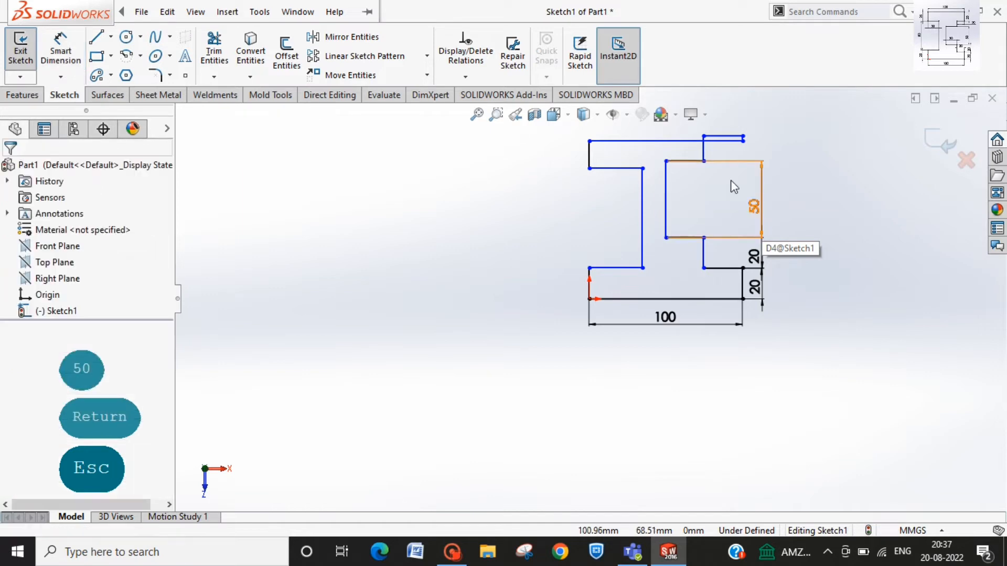
Move the profile's top edge upward so it lies above the upper flange's stepped underside.
{"action": "left_click_drag", "start_coordinate": [673, 143], "coordinate": [677, 120]}
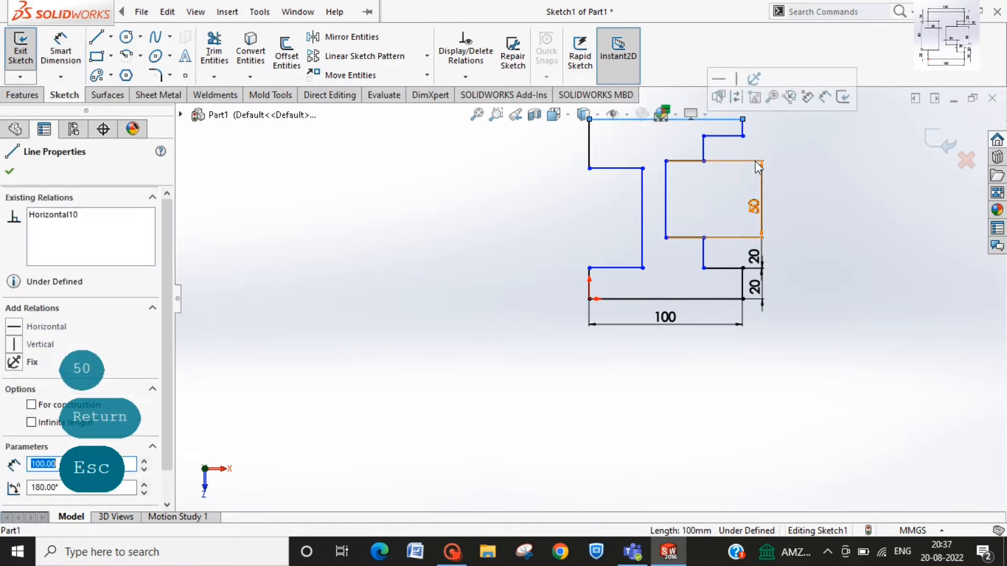
{"action": "left_click", "coordinate": [476, 115]}
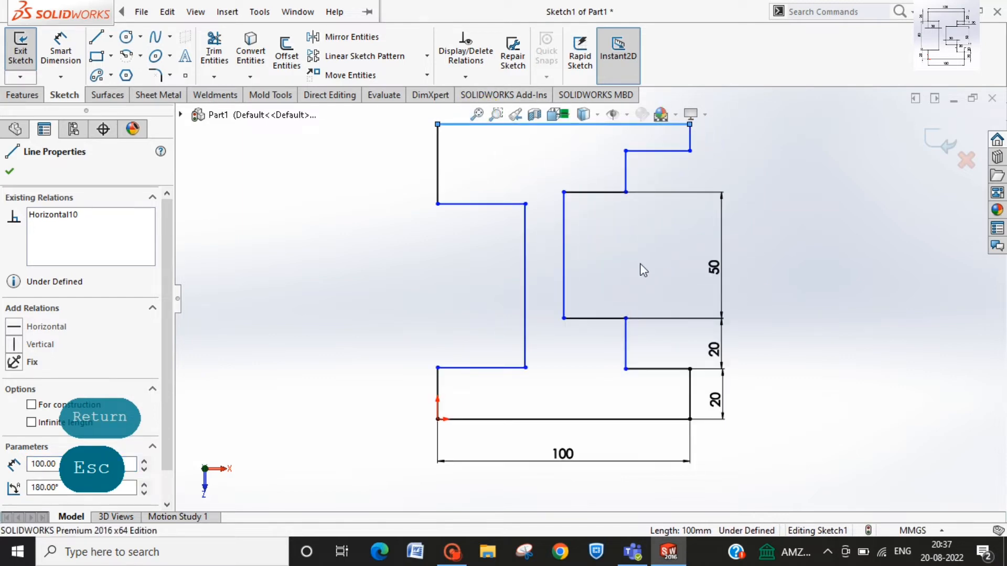
{"action": "scroll", "coordinate": [640, 265], "scroll_direction": "down", "scroll_amount": 1}
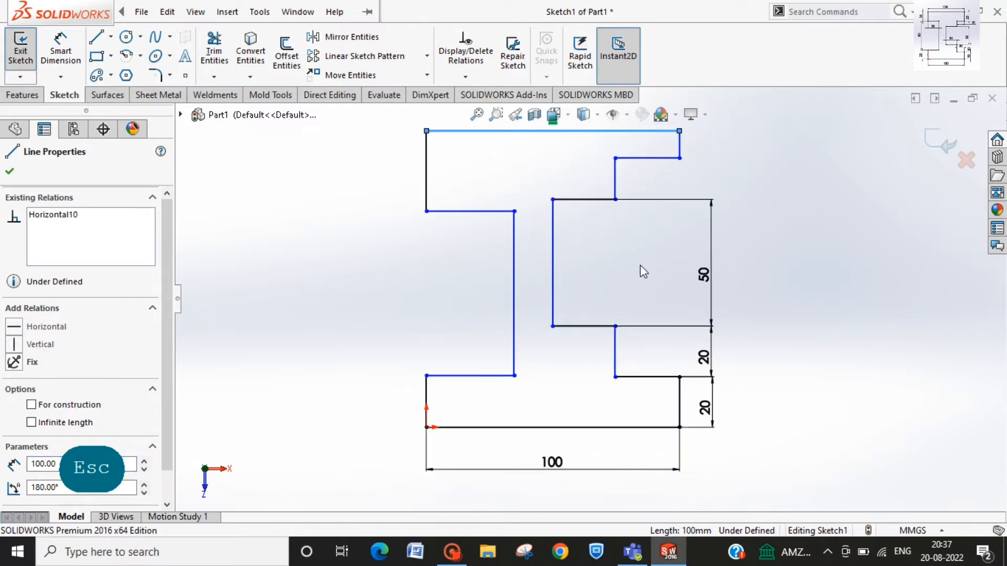
{"action": "scroll", "coordinate": [640, 266], "scroll_direction": "up", "scroll_amount": 2}
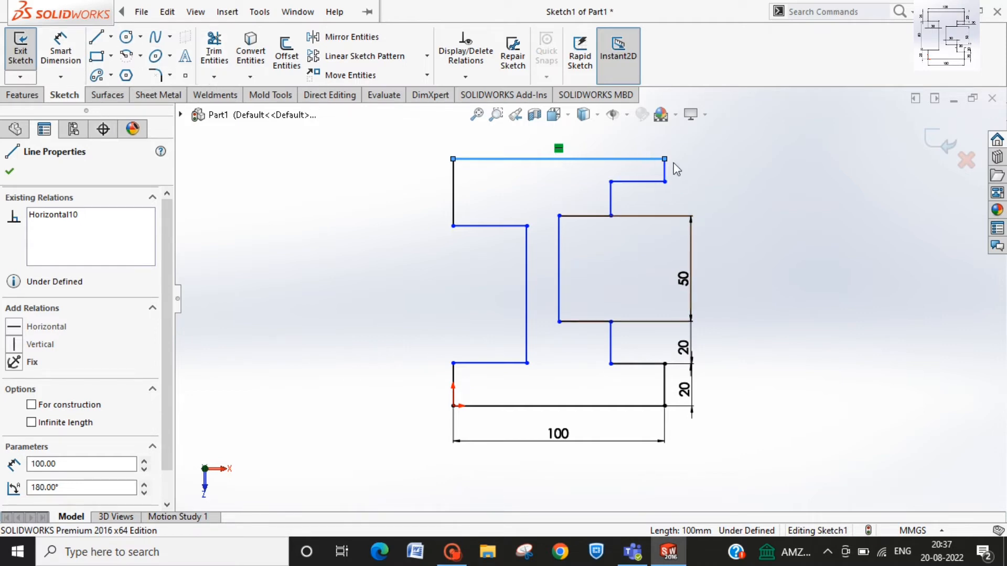
Dimension the upper flange's vertical end line on the notched side to 25 mm.
{"action": "left_click", "coordinate": [61, 48]}
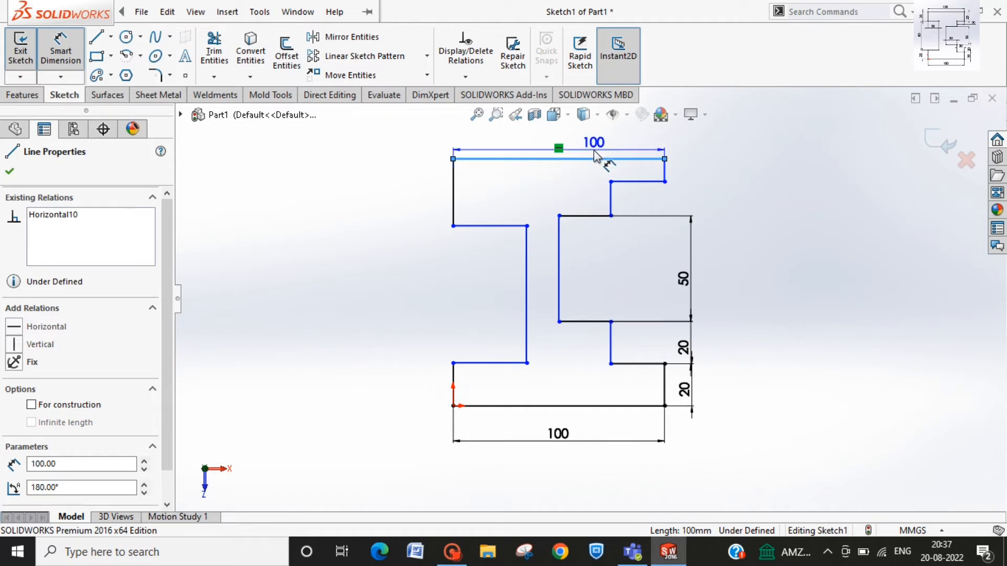
{"action": "key", "text": "Escape"}
{"action": "key", "text": "Escape"}
{"action": "key", "text": "Escape"}
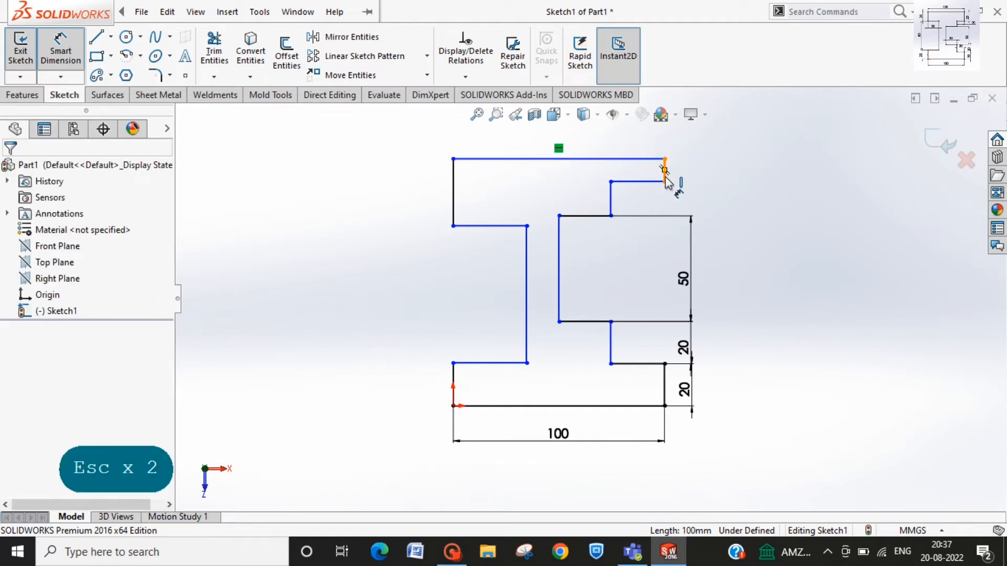
{"action": "left_click", "coordinate": [665, 176]}
{"action": "left_click", "coordinate": [692, 168]}
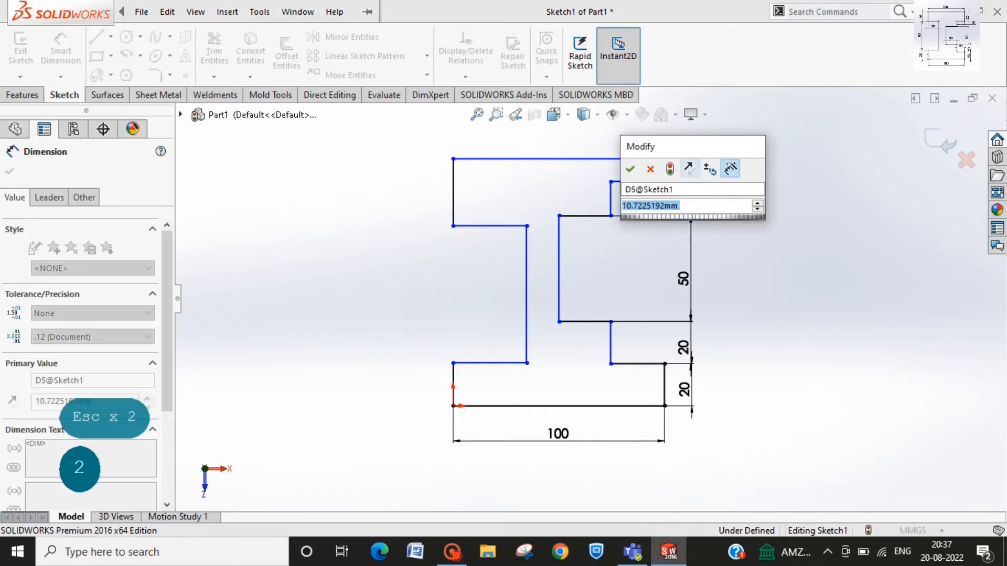
{"action": "type", "text": "25"}
{"action": "key", "text": "Return"}
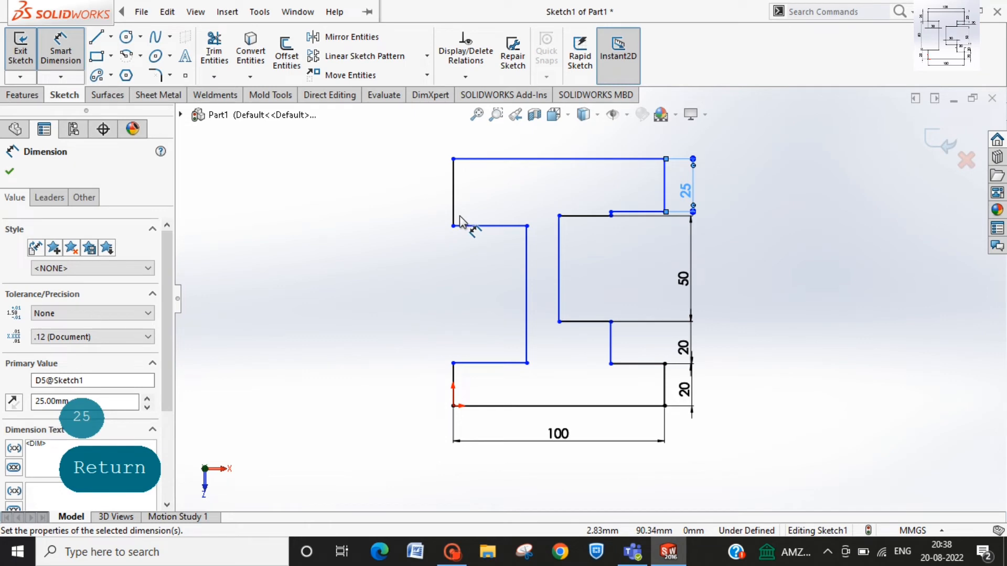
Dimension the recessed web side's vertical line, opposite the notch, to 80 mm.
{"action": "left_click_drag", "start_coordinate": [528, 272], "coordinate": [408, 278]}
{"action": "left_click", "coordinate": [399, 277]}
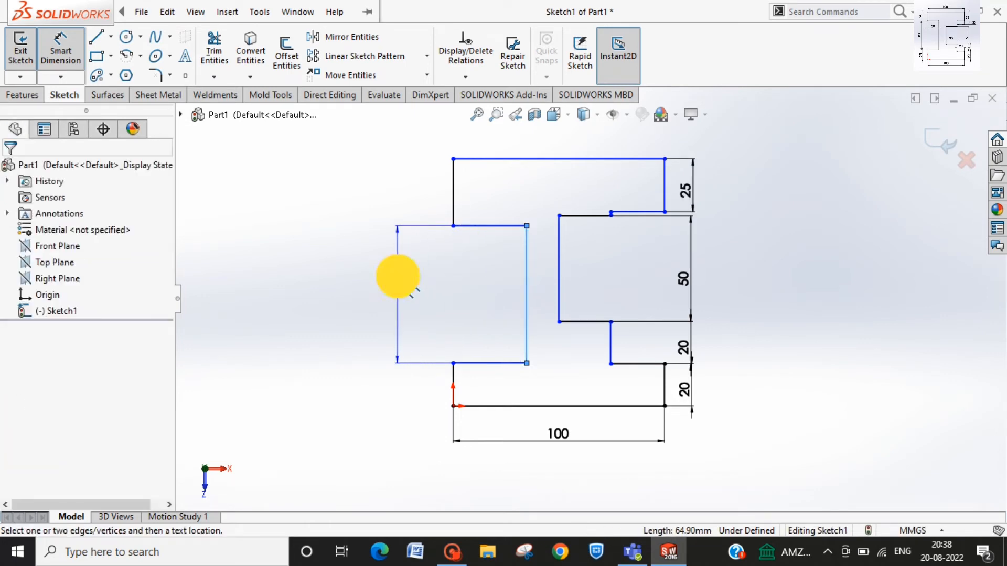
{"action": "type", "text": "8"}
{"action": "key", "text": "Return"}
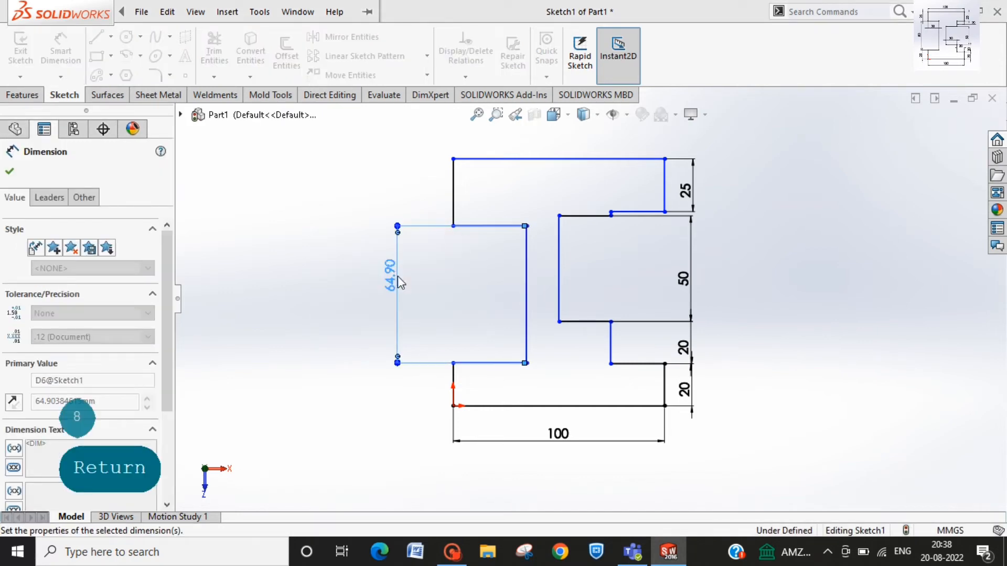
{"action": "double_click", "coordinate": [389, 351]}
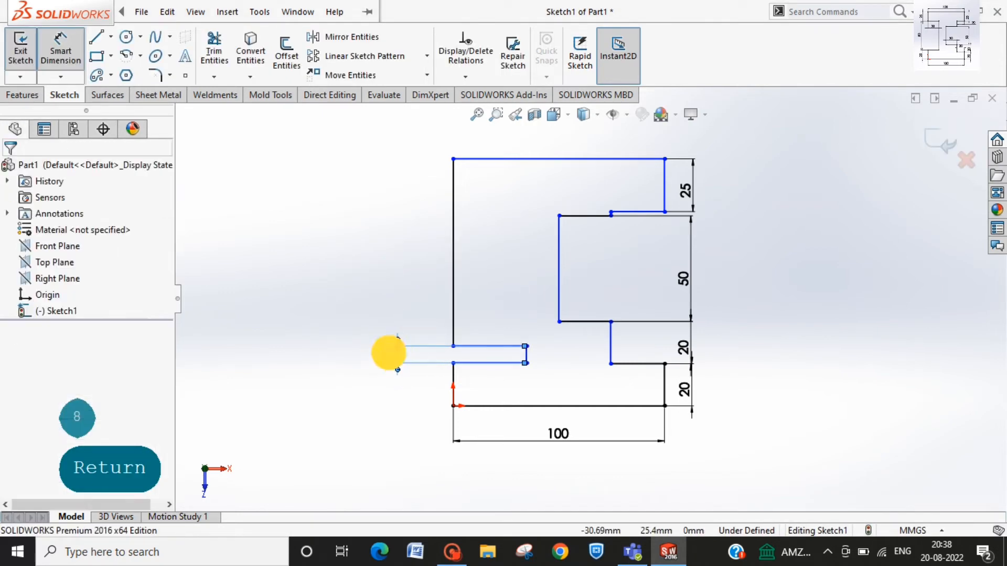
{"action": "type", "text": "80"}
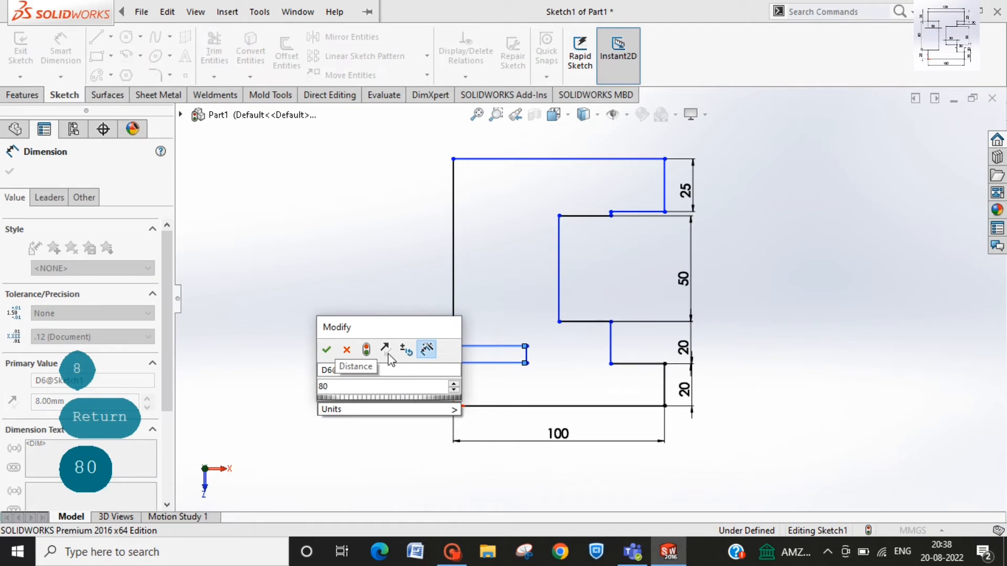
{"action": "key", "text": "Return"}
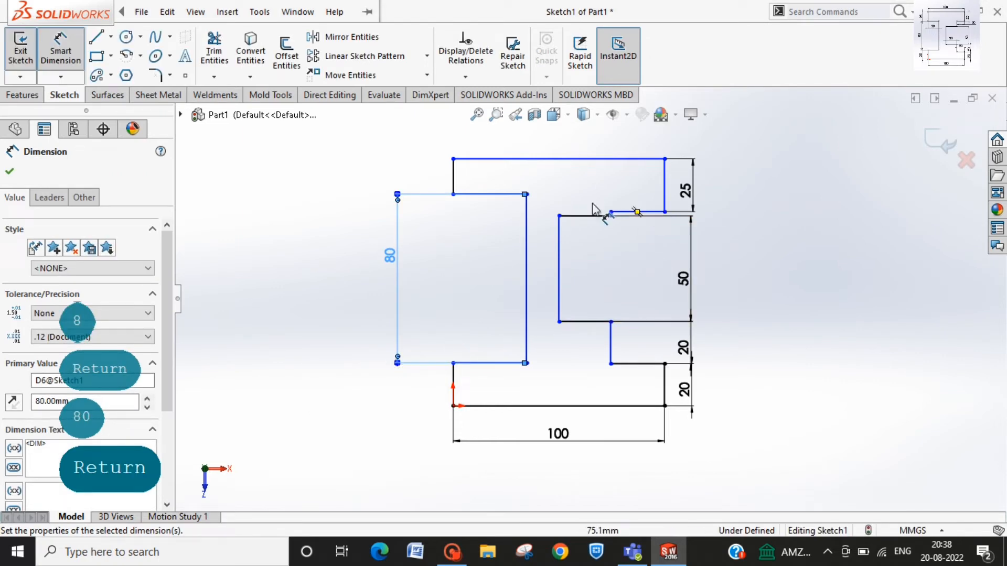
Dimension the upper flange's vertical end line on the recessed web side to 25 mm.
{"action": "left_click", "coordinate": [454, 174]}
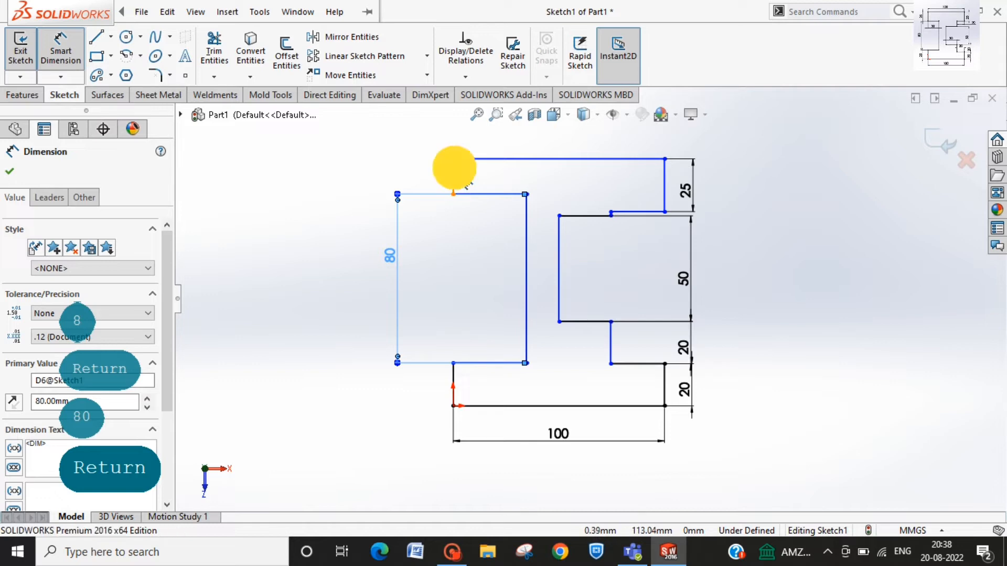
{"action": "left_click", "coordinate": [440, 174]}
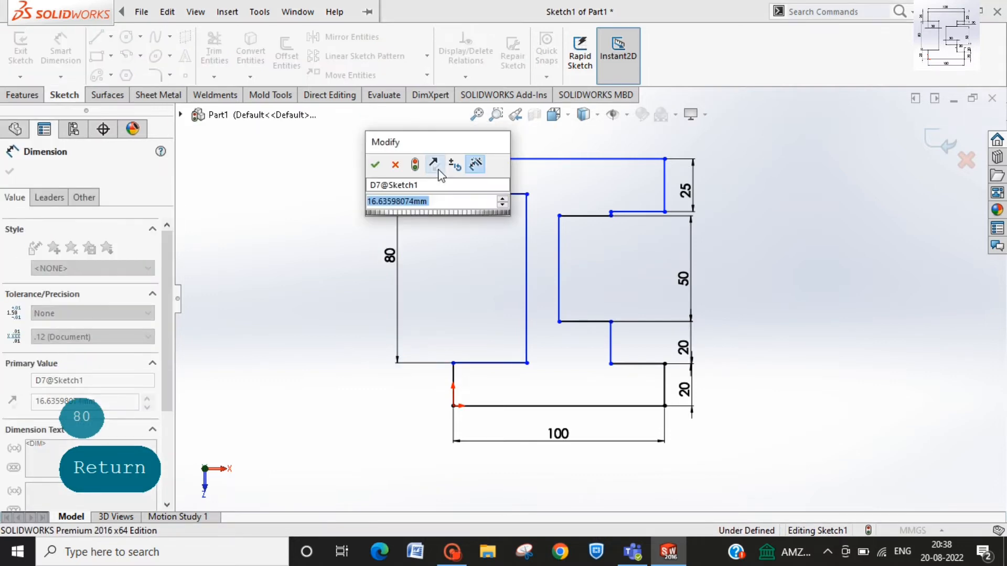
{"action": "type", "text": "25"}
{"action": "key", "text": "Return"}
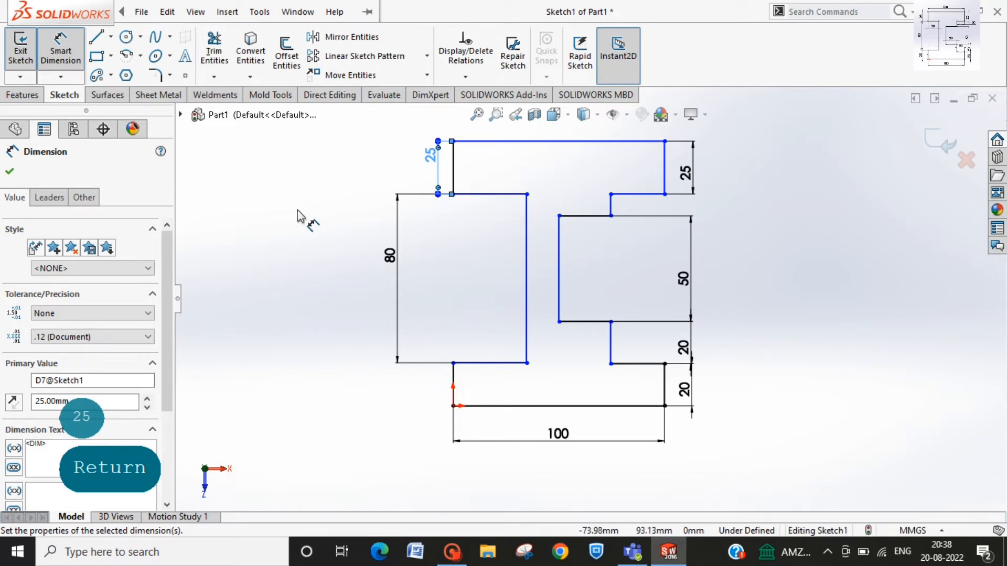
Dimension the lower flange's vertical end line at the origin to 25 mm.
{"action": "left_click", "coordinate": [454, 378]}
{"action": "left_click", "coordinate": [423, 390]}
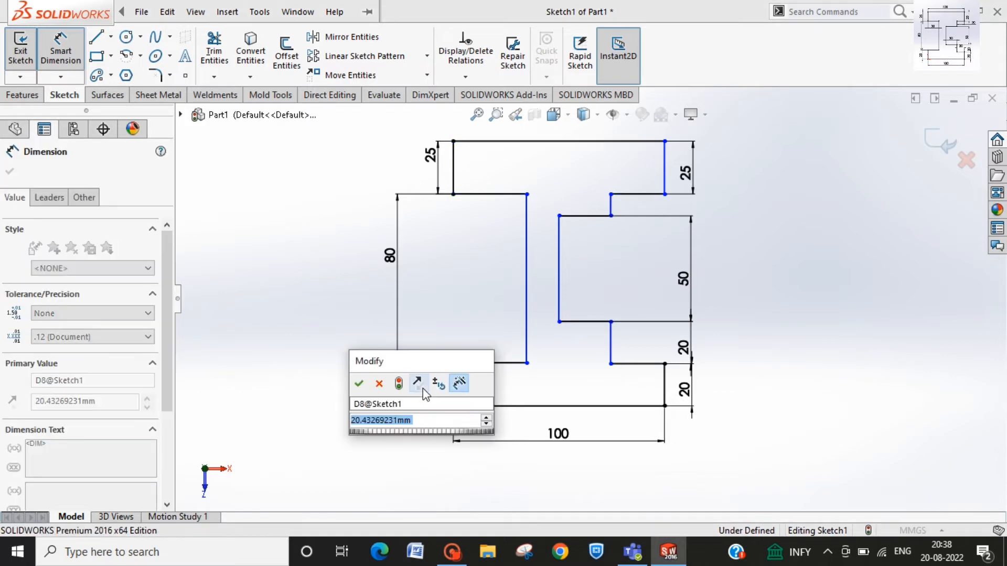
{"action": "type", "text": "25"}
{"action": "key", "text": "Return"}
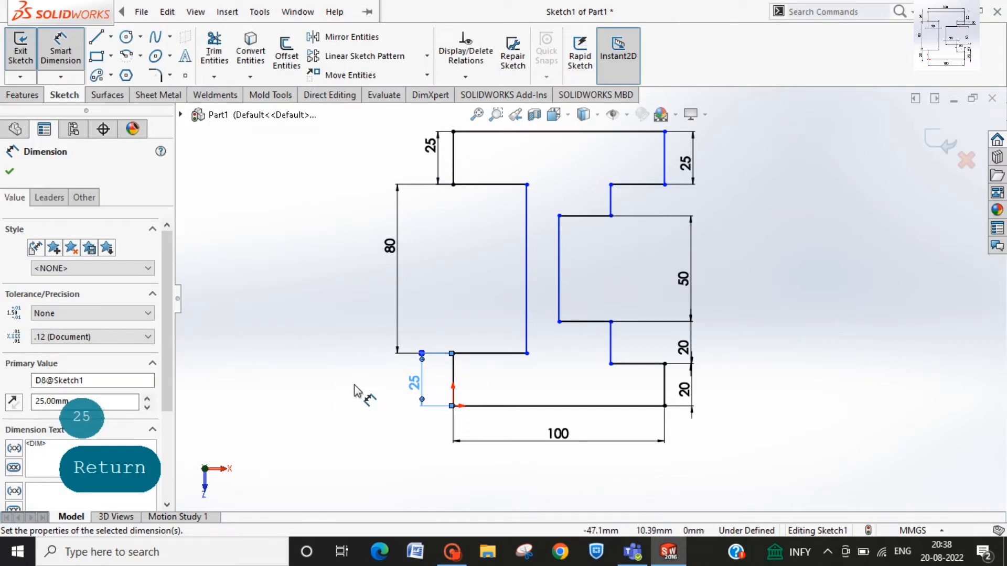
{"action": "key", "text": "Escape"}
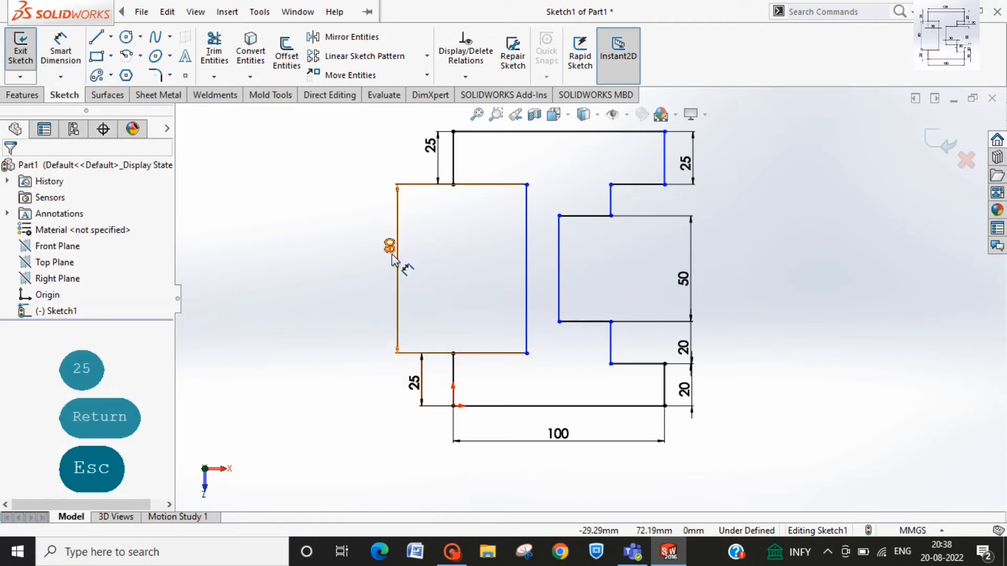
Line up the 80 mm web dimension and the upper flange's 25 mm dimension with the lower flange's dimension near the origin.
{"action": "left_click_drag", "start_coordinate": [392, 258], "coordinate": [416, 274]}
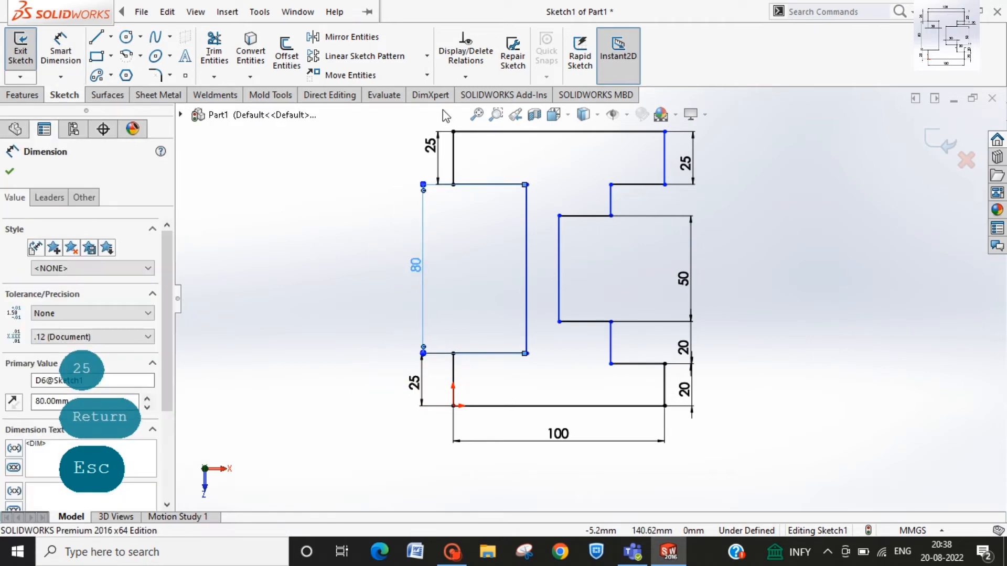
{"action": "left_click", "coordinate": [418, 166]}
{"action": "left_click_drag", "start_coordinate": [437, 164], "coordinate": [422, 167]}
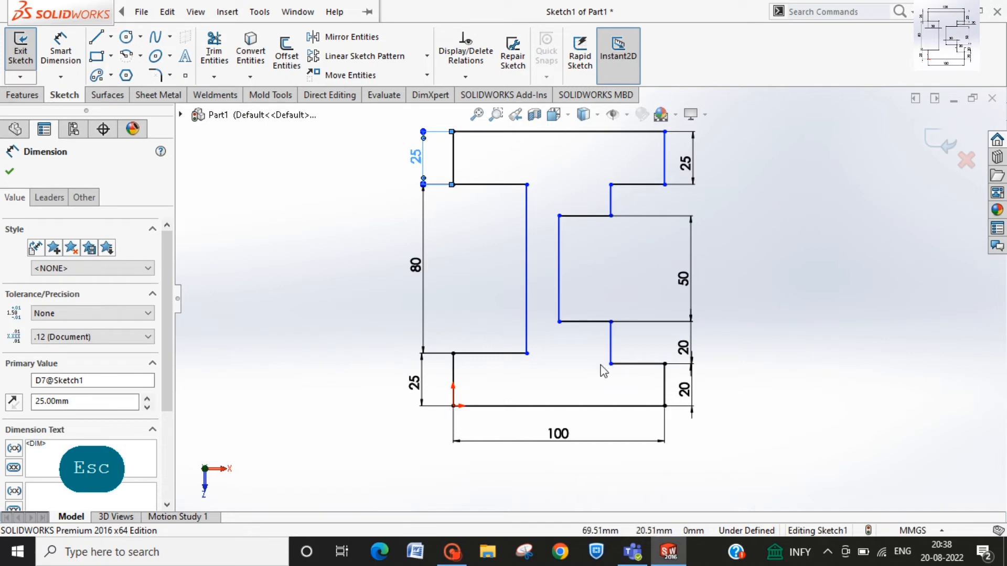
Dimension the notch's lower horizontal line to 30 mm.
{"action": "left_click", "coordinate": [593, 322]}
{"action": "key", "text": "alt+f"}
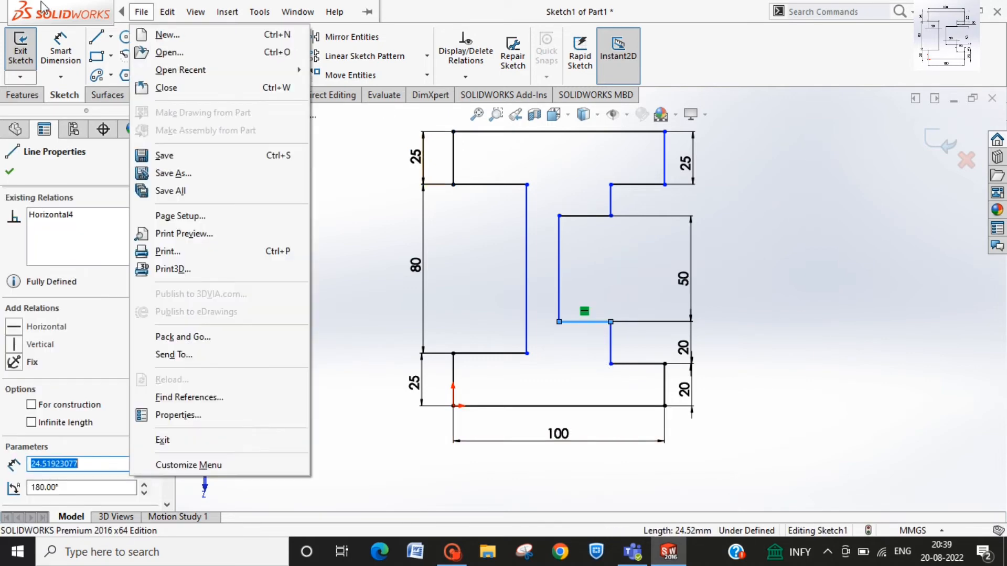
{"action": "left_click", "coordinate": [59, 48]}
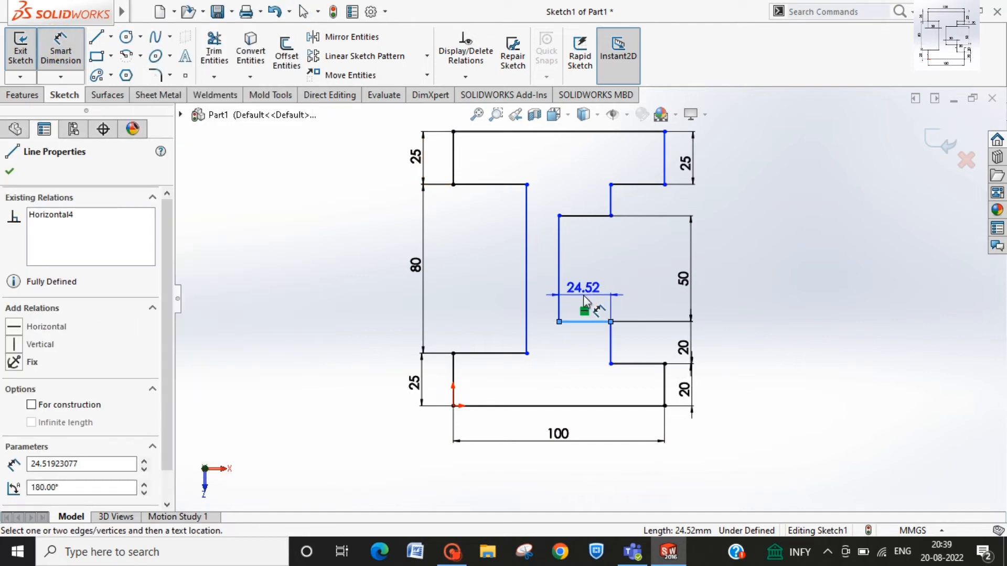
{"action": "left_click", "coordinate": [585, 302]}
{"action": "type", "text": "30"}
{"action": "key", "text": "Return"}
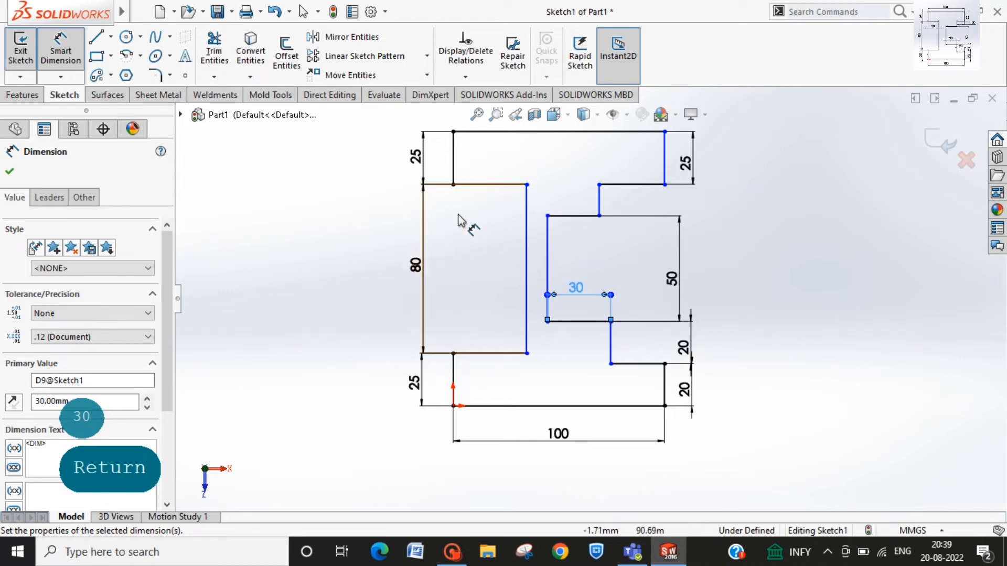
Dimension the upper flange's underside line on the recessed web side to 30 mm.
{"action": "left_click", "coordinate": [466, 185]}
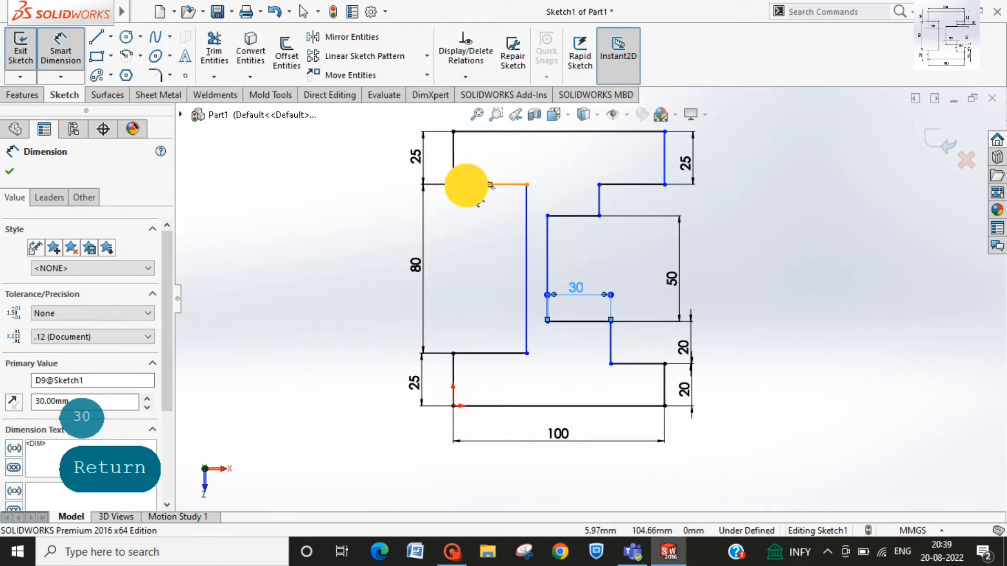
{"action": "left_click", "coordinate": [488, 226]}
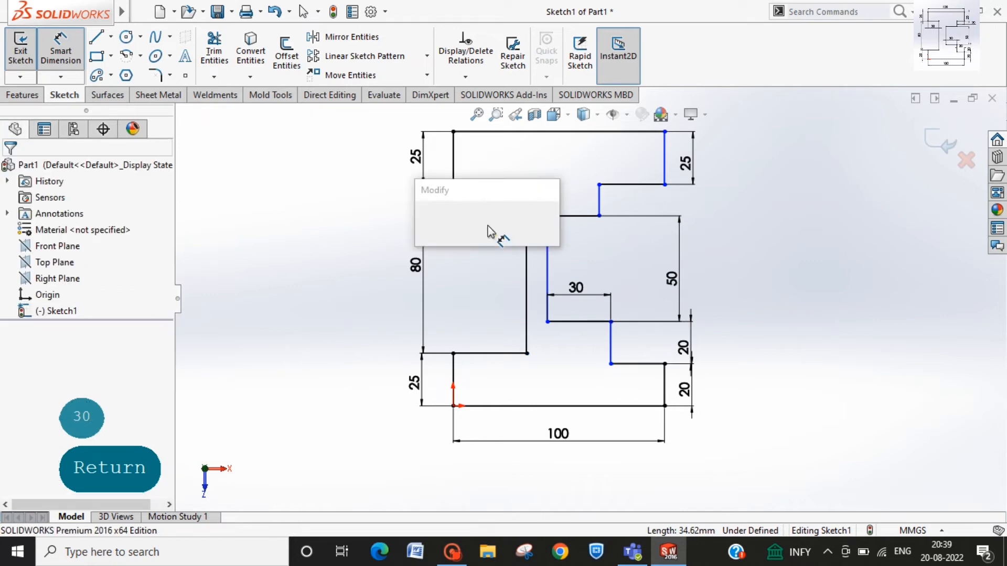
{"action": "type", "text": "30"}
{"action": "key", "text": "Return"}
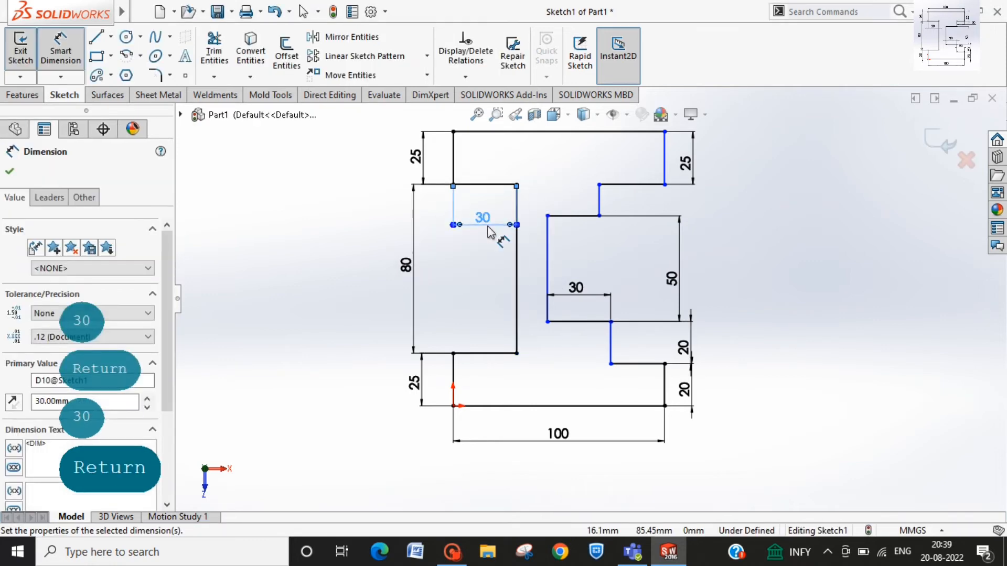
{"action": "left_click", "coordinate": [478, 311]}
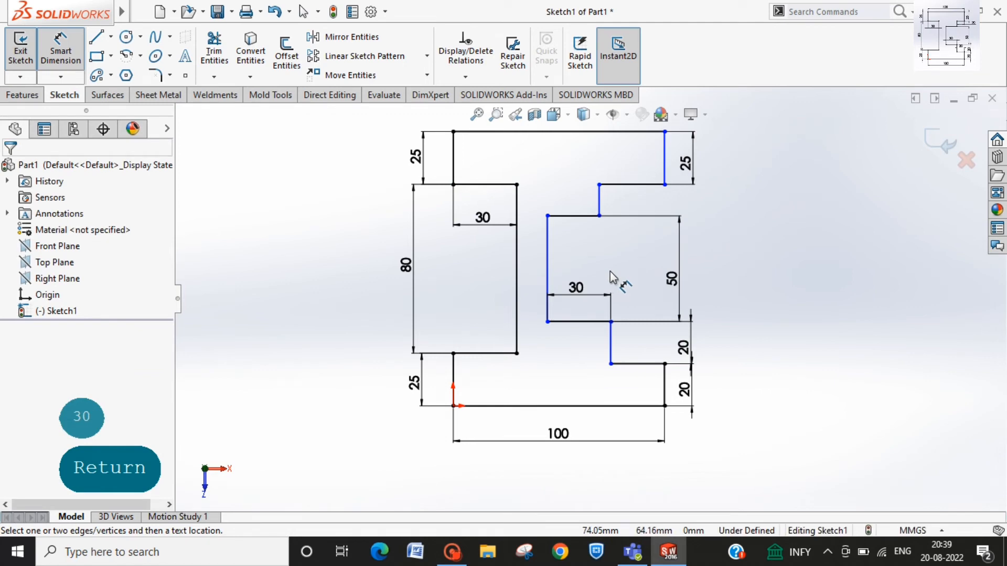
{"action": "left_click", "coordinate": [665, 168]}
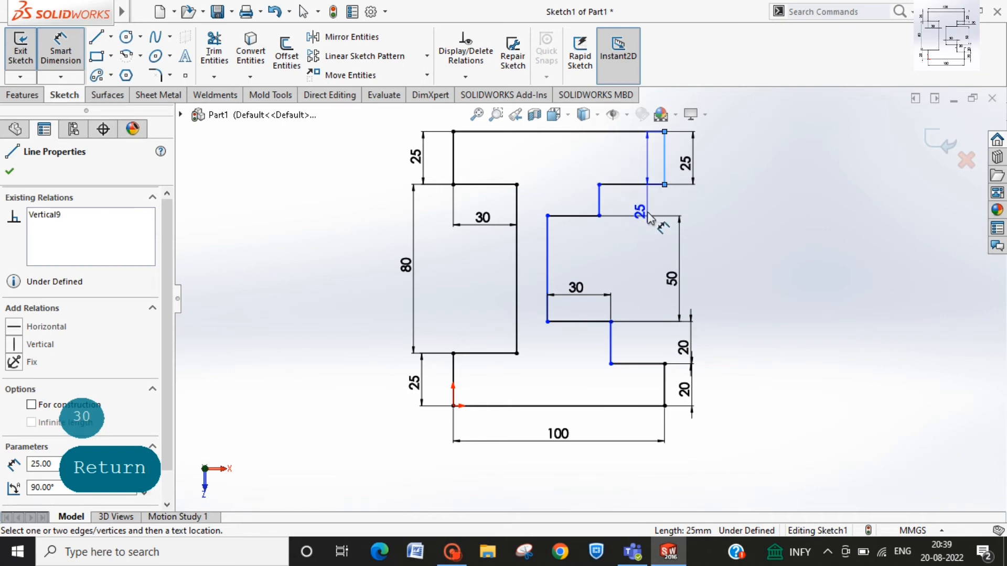
{"action": "key", "text": "Escape"}
{"action": "key", "text": "Escape"}
{"action": "left_click", "coordinate": [664, 169]}
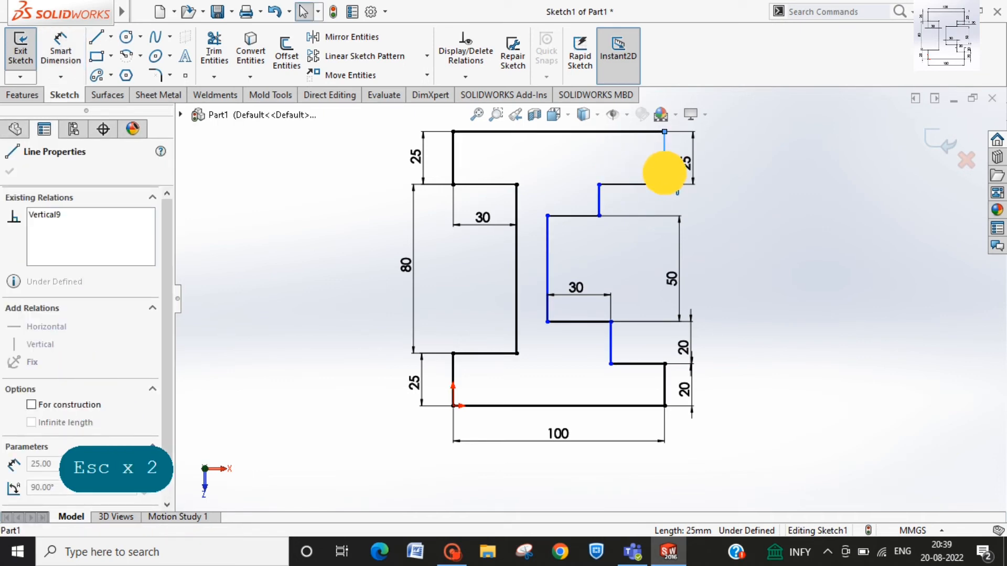
{"action": "left_click", "coordinate": [715, 213]}
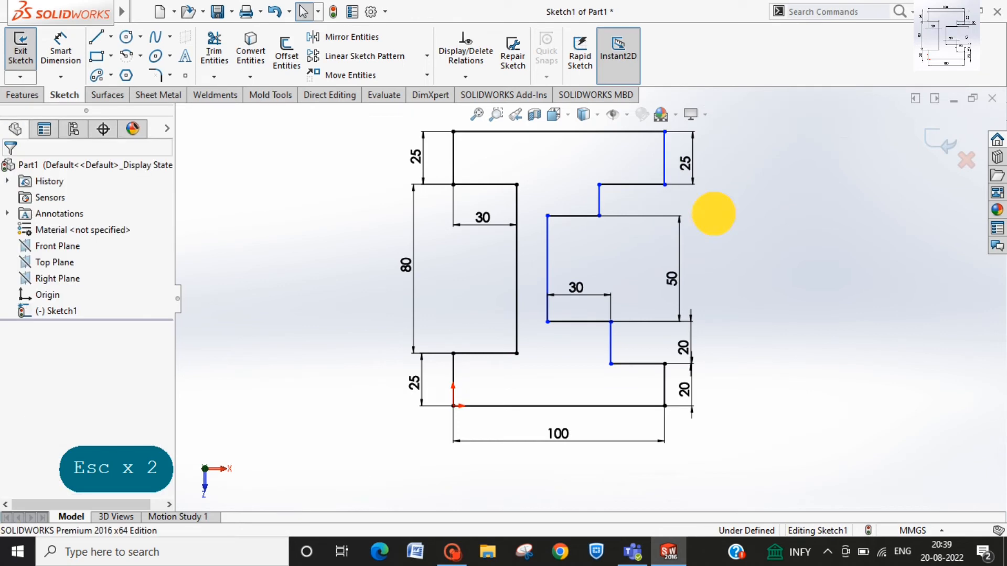
Dimension the profile's top horizontal line to 100 mm.
{"action": "left_click", "coordinate": [546, 132]}
{"action": "left_click", "coordinate": [61, 49]}
{"action": "left_click", "coordinate": [575, 131]}
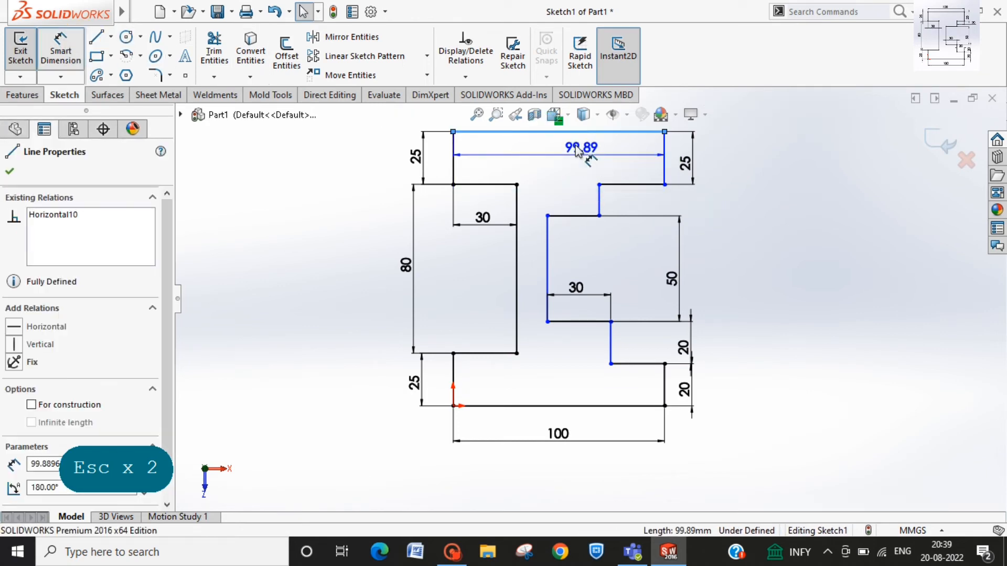
{"action": "left_click", "coordinate": [555, 149]}
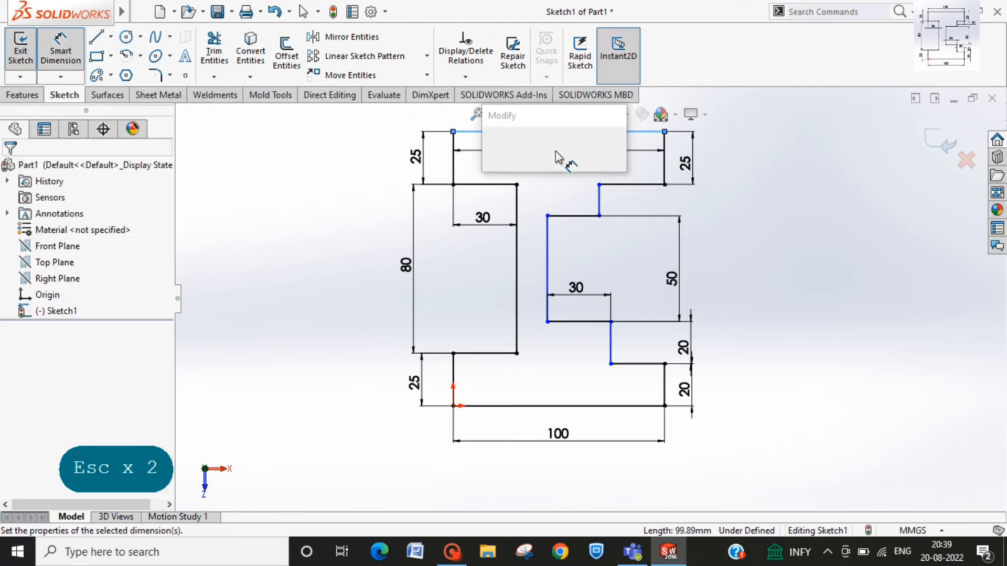
{"action": "type", "text": "100"}
{"action": "key", "text": "Return"}
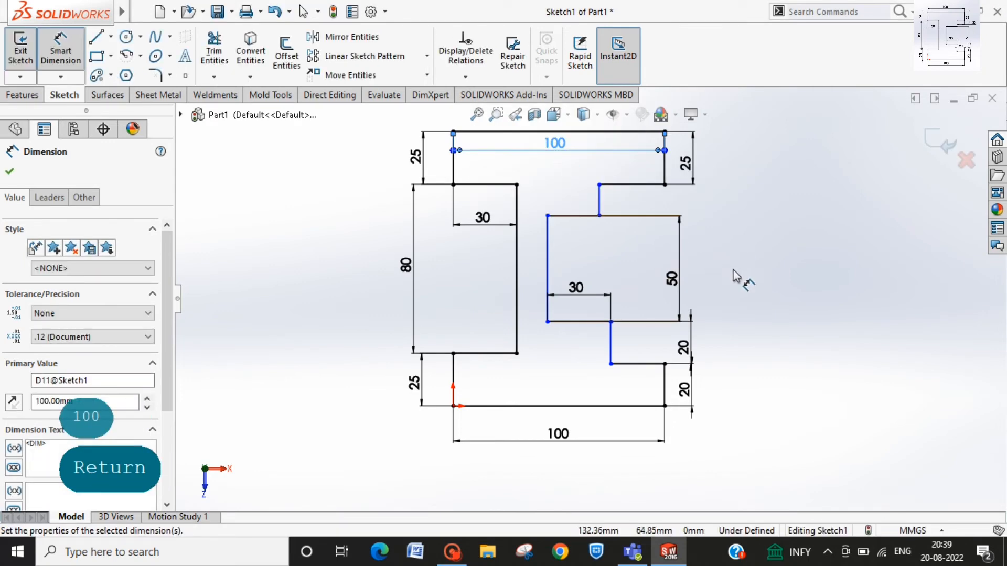
Move the upper flange's 100 mm width dimension outside the profile, above its top line.
{"action": "scroll", "coordinate": [736, 276], "scroll_direction": "up", "scroll_amount": 1}
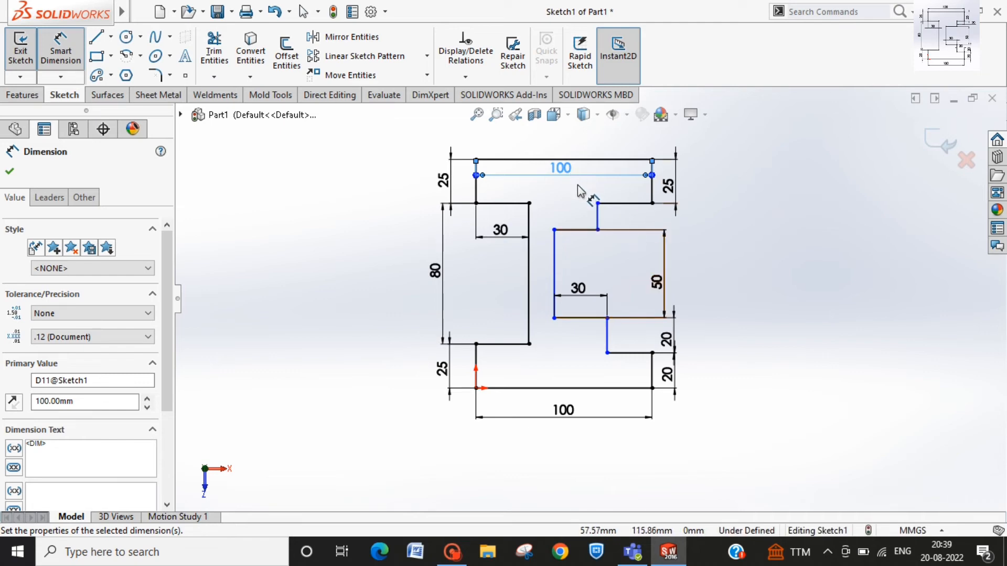
{"action": "key", "text": "Escape"}
{"action": "left_click_drag", "start_coordinate": [585, 176], "coordinate": [580, 143]}
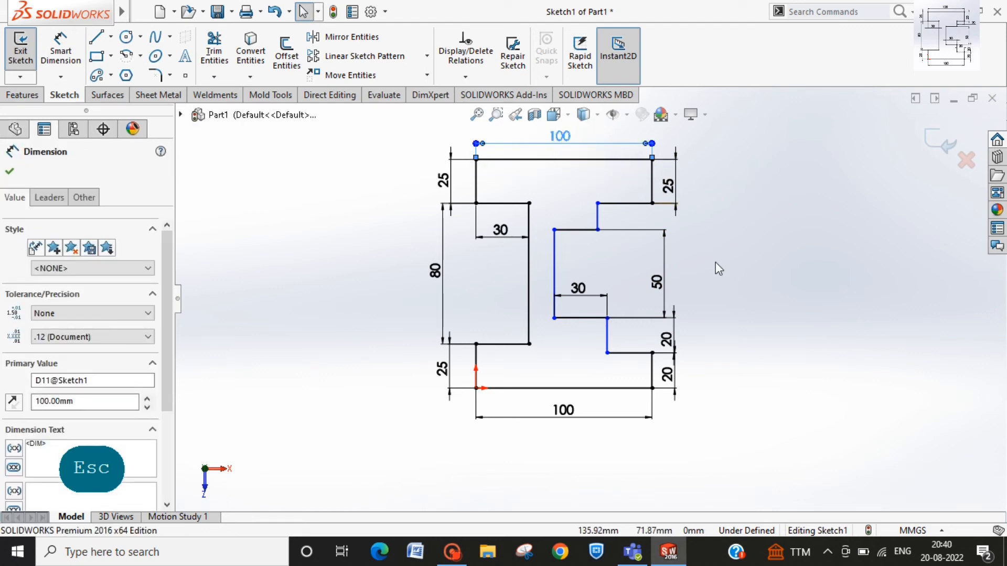
{"action": "key", "text": "Escape"}
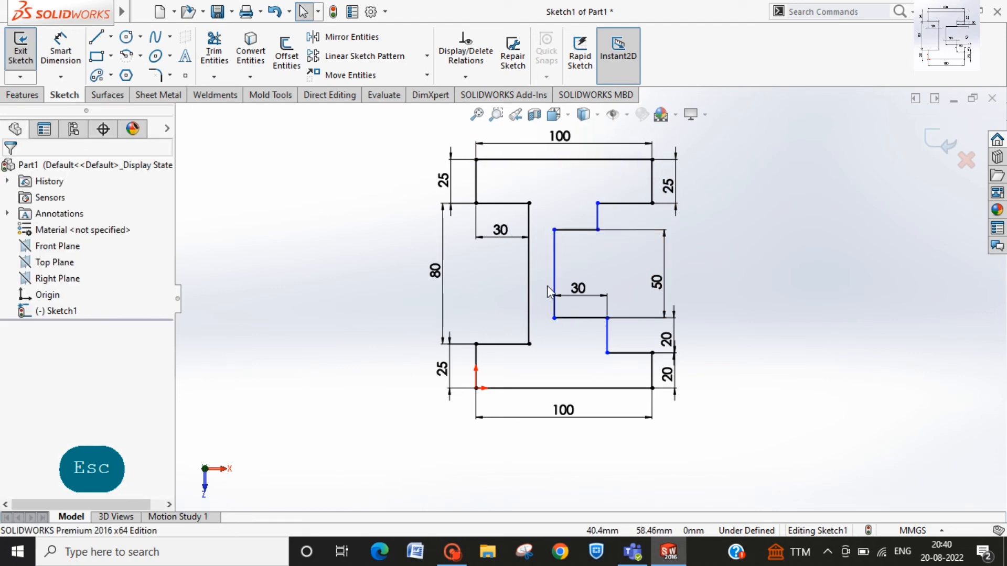
Dimension the lower flange's short horizontal ledge on the notch side to 20 mm.
{"action": "mouse_move", "coordinate": [554, 254]}
{"action": "left_mouse_down"}
{"action": "mouse_move", "coordinate": [622, 263]}
{"action": "mouse_move", "coordinate": [558, 266]}
{"action": "left_mouse_up"}
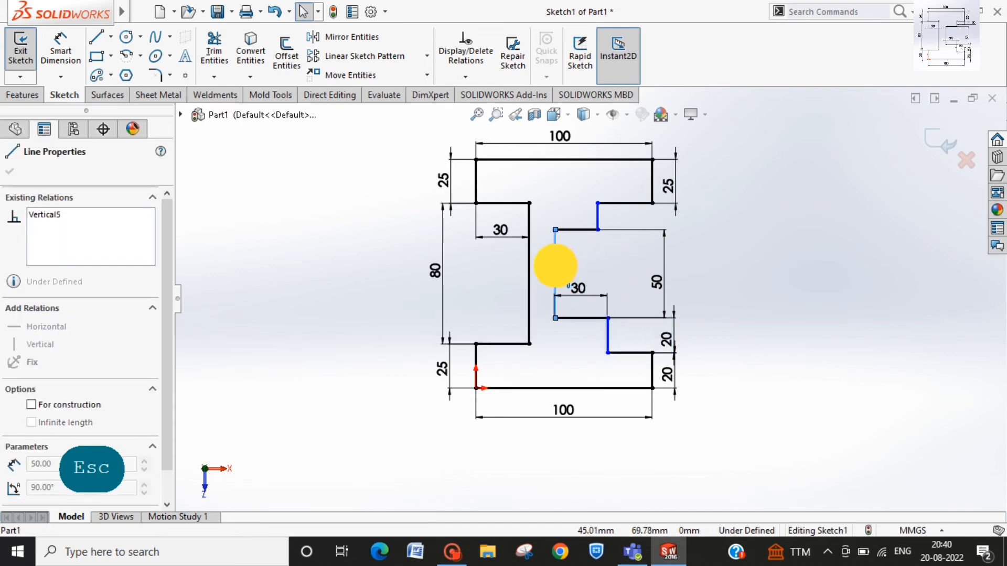
{"action": "key", "text": "Escape"}
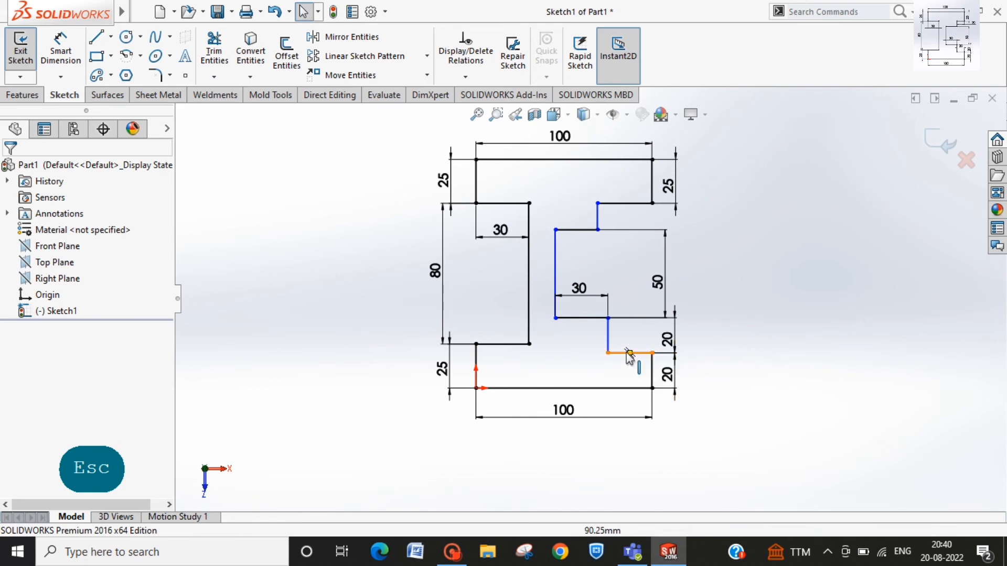
{"action": "left_click", "coordinate": [643, 354]}
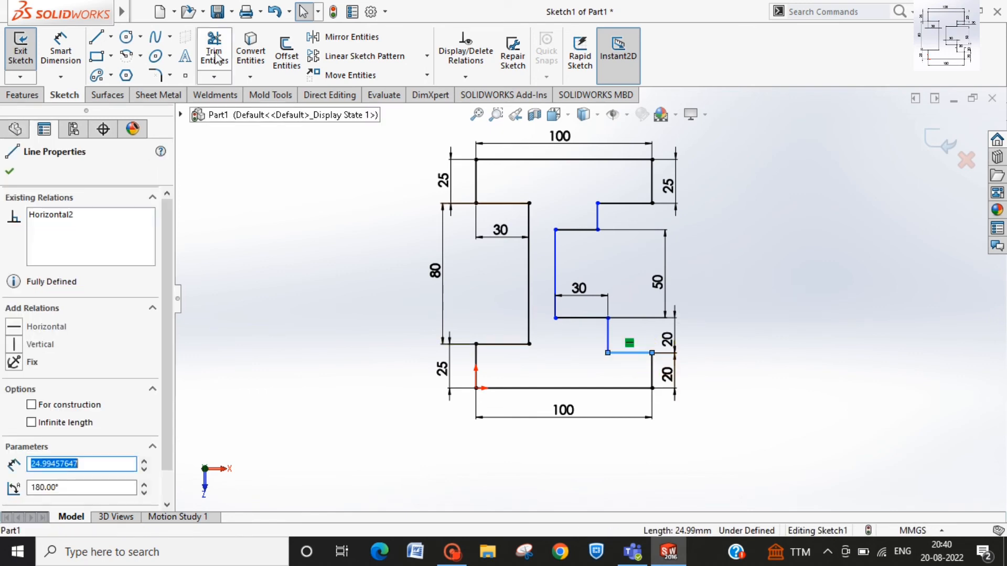
{"action": "left_click", "coordinate": [83, 51]}
{"action": "left_click", "coordinate": [627, 353]}
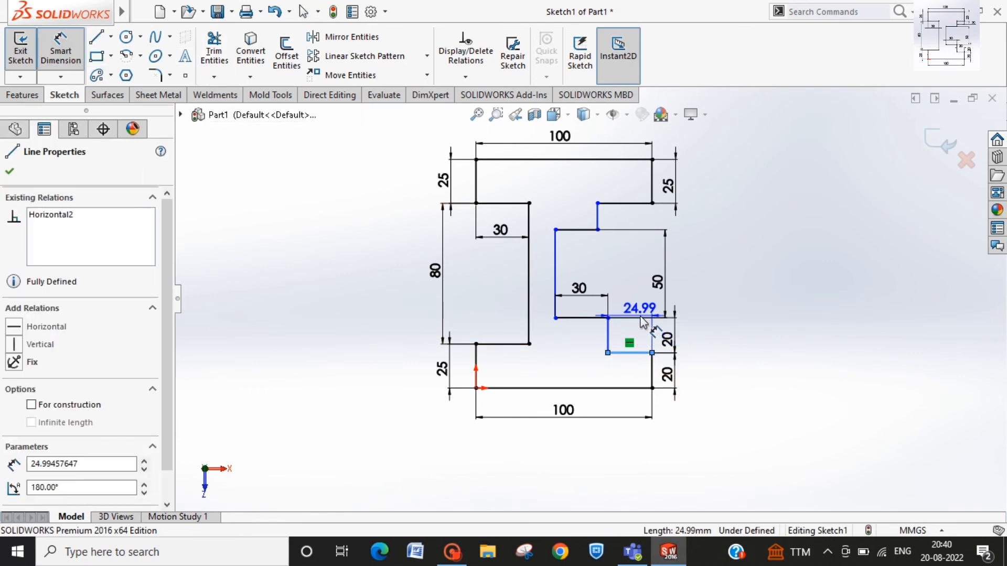
{"action": "left_click", "coordinate": [631, 332]}
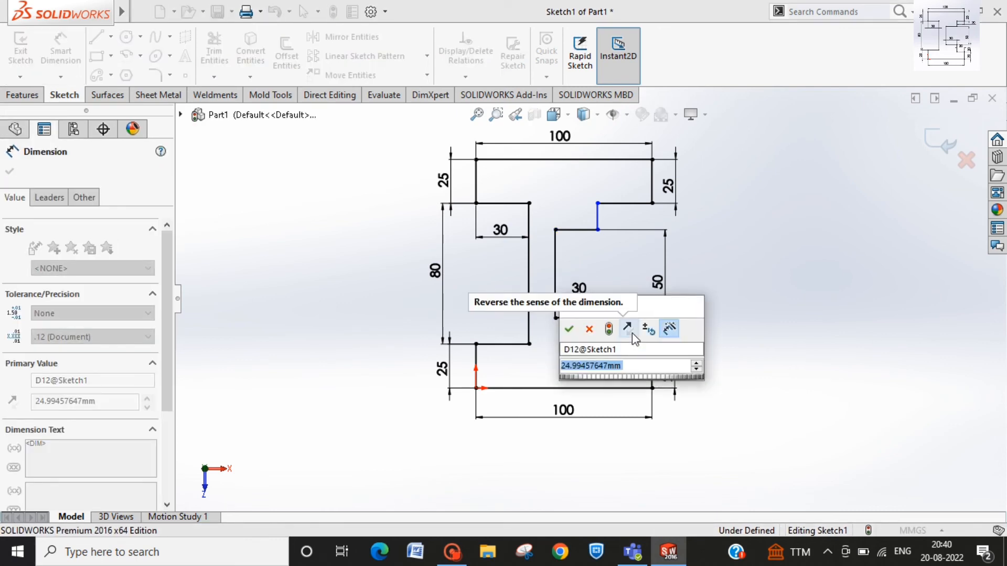
{"action": "type", "text": "20"}
{"action": "key", "text": "Return"}
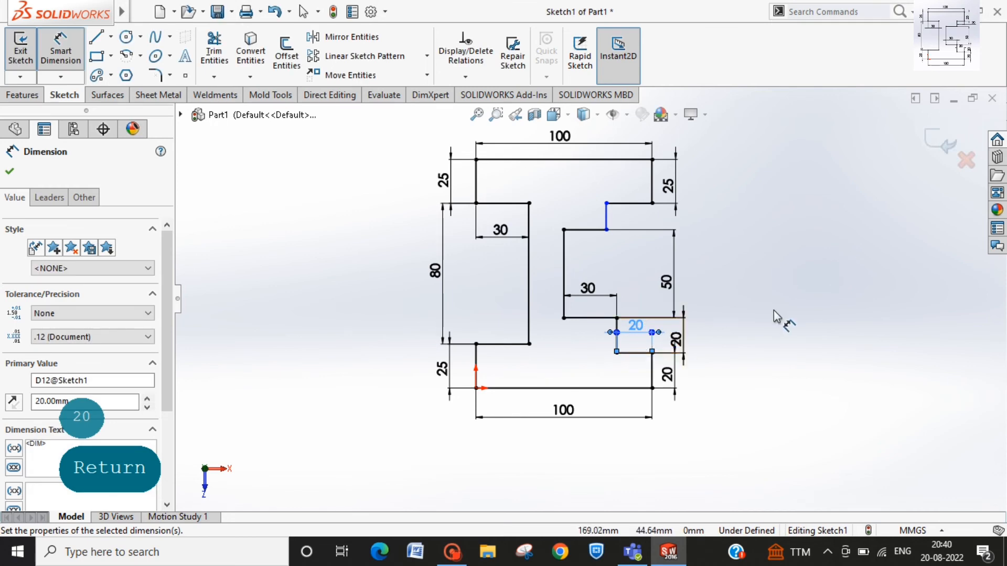
{"action": "key", "text": "Escape"}
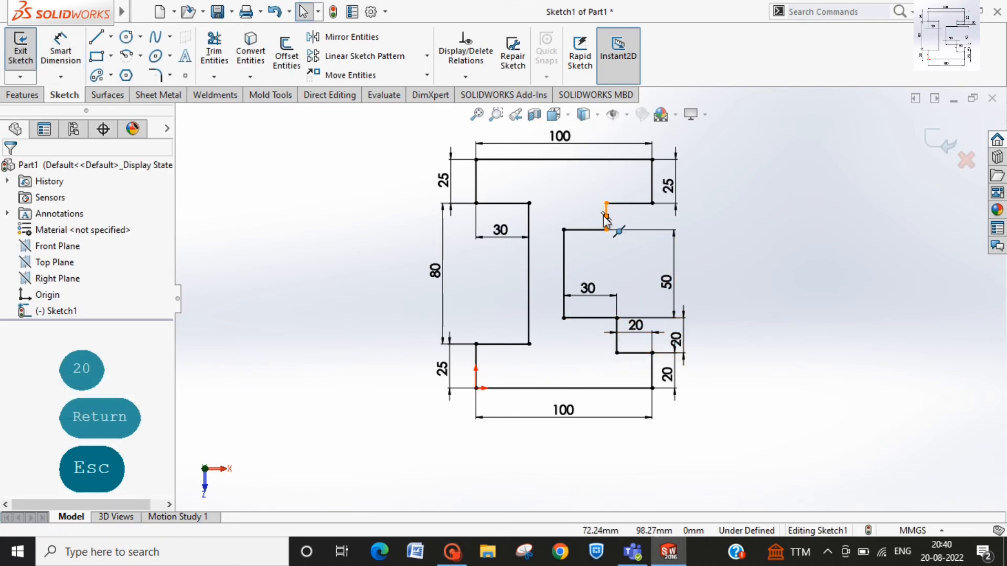
Dimension the upper flange's short underside line on the notch side to 20 mm.
{"action": "left_click", "coordinate": [606, 215]}
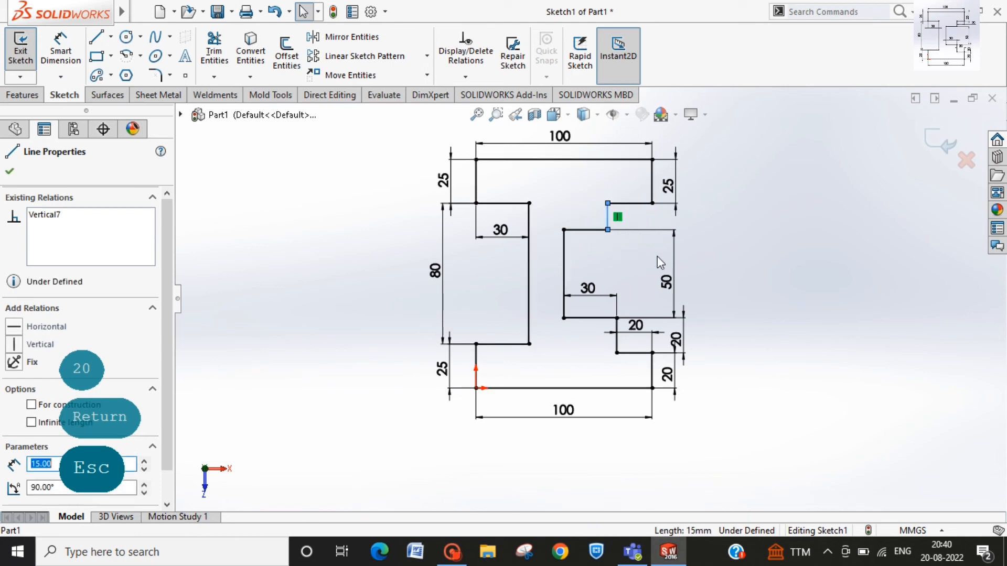
{"action": "left_click", "coordinate": [643, 205]}
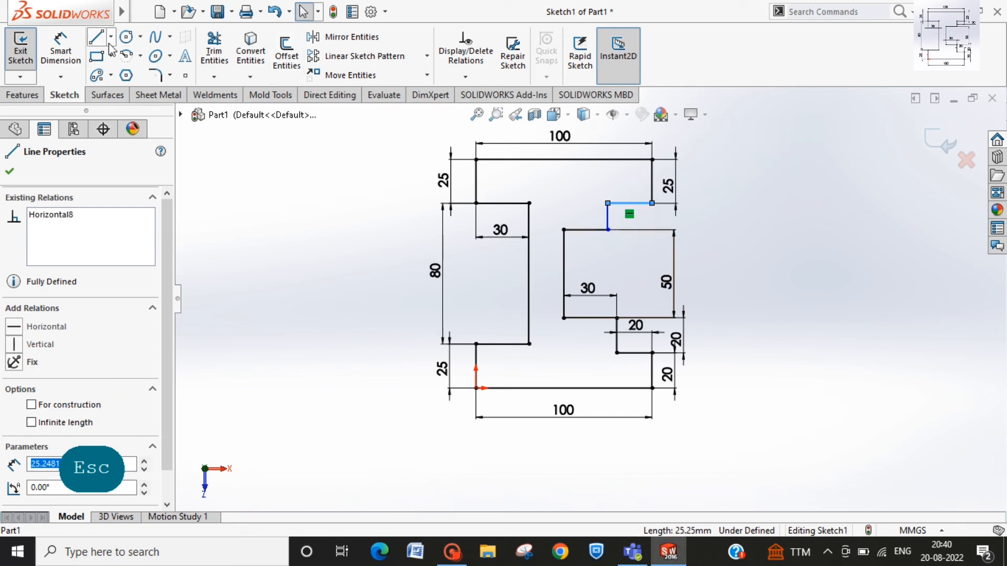
{"action": "left_click", "coordinate": [60, 55]}
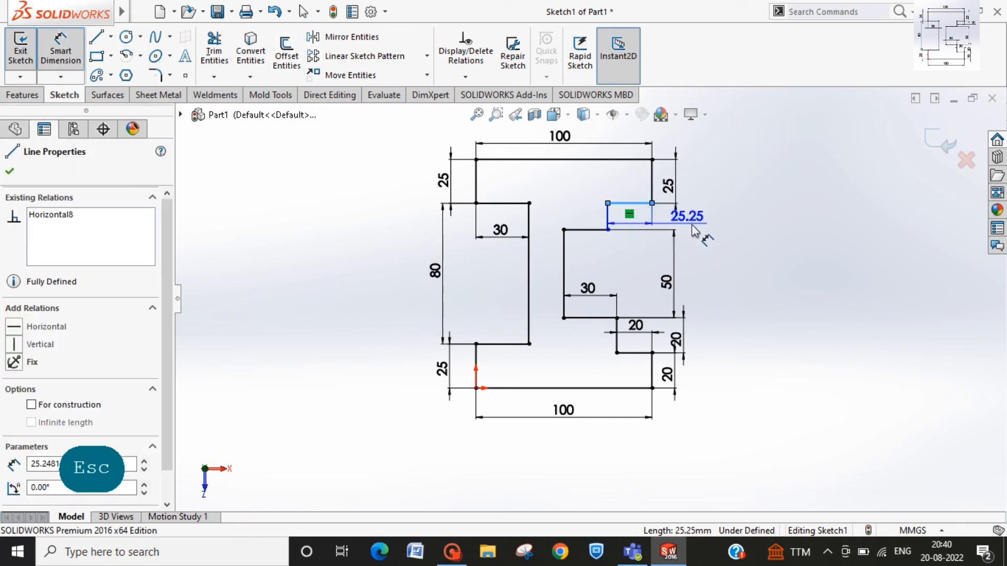
{"action": "left_click", "coordinate": [712, 227]}
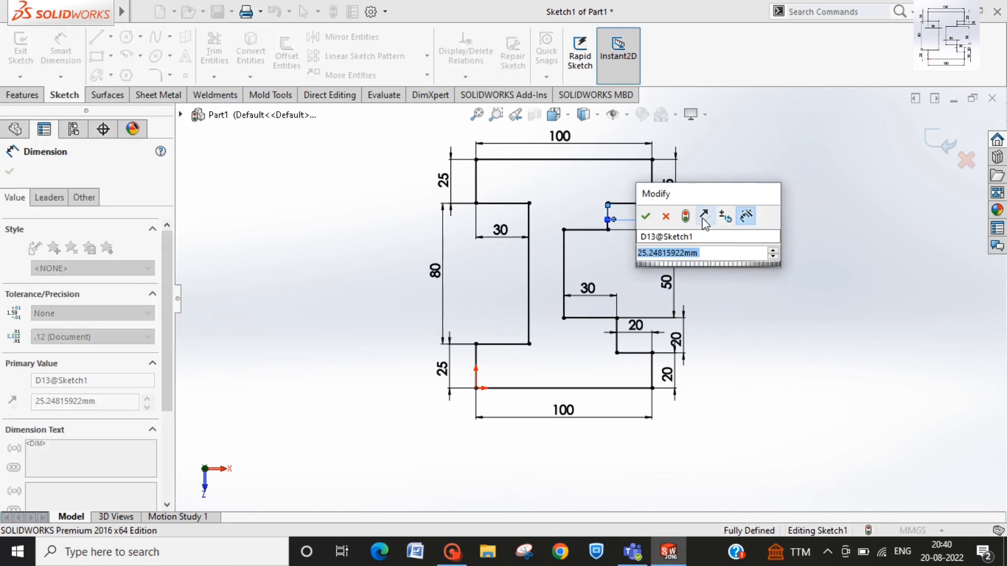
{"action": "type", "text": "20"}
{"action": "key", "text": "Return"}
{"action": "left_click", "coordinate": [735, 311]}
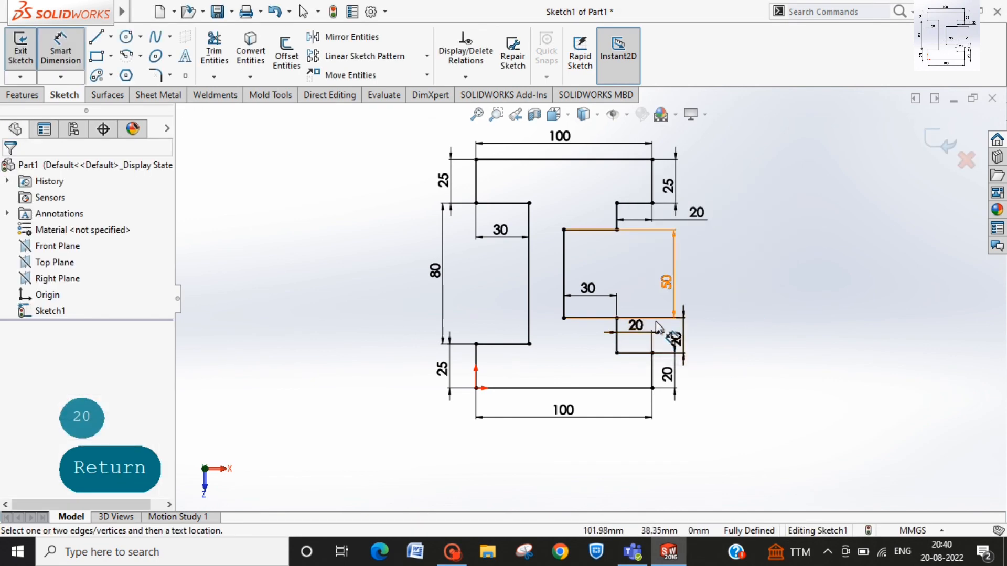
Line up the lower flange's 20 mm end-height dimension with the 20 mm step dimension directly above it.
{"action": "left_click", "coordinate": [684, 370]}
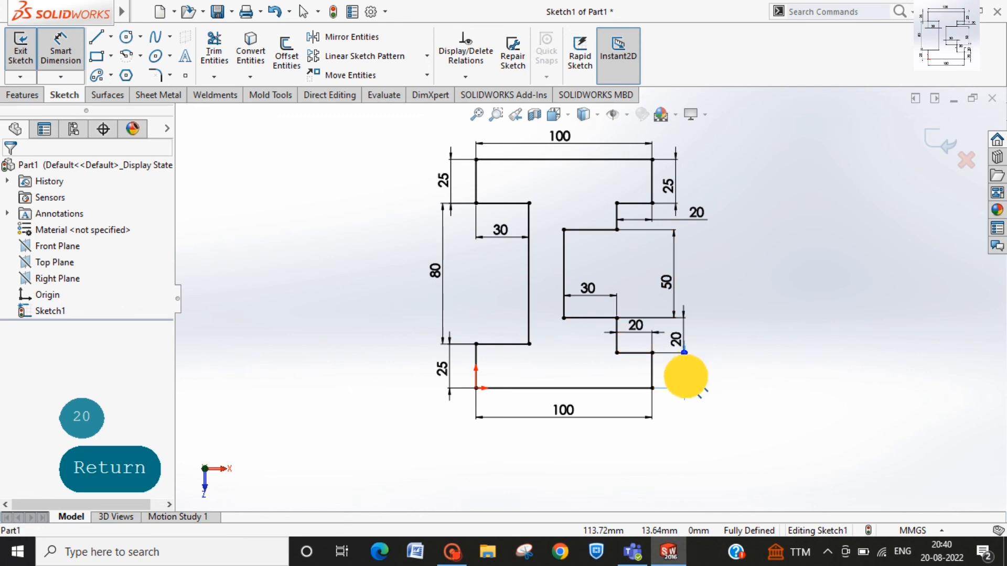
{"action": "left_click", "coordinate": [682, 375]}
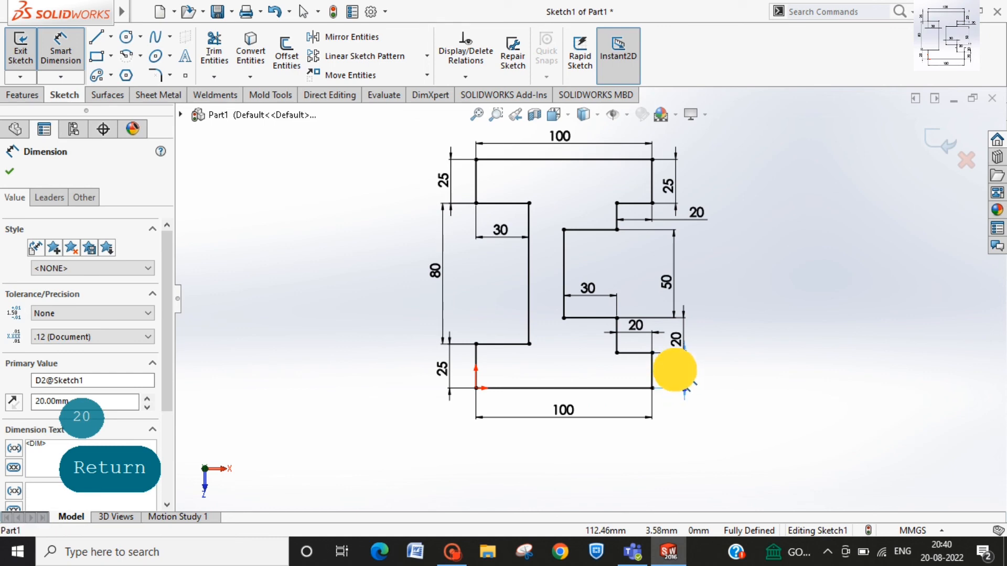
{"action": "left_click", "coordinate": [711, 371]}
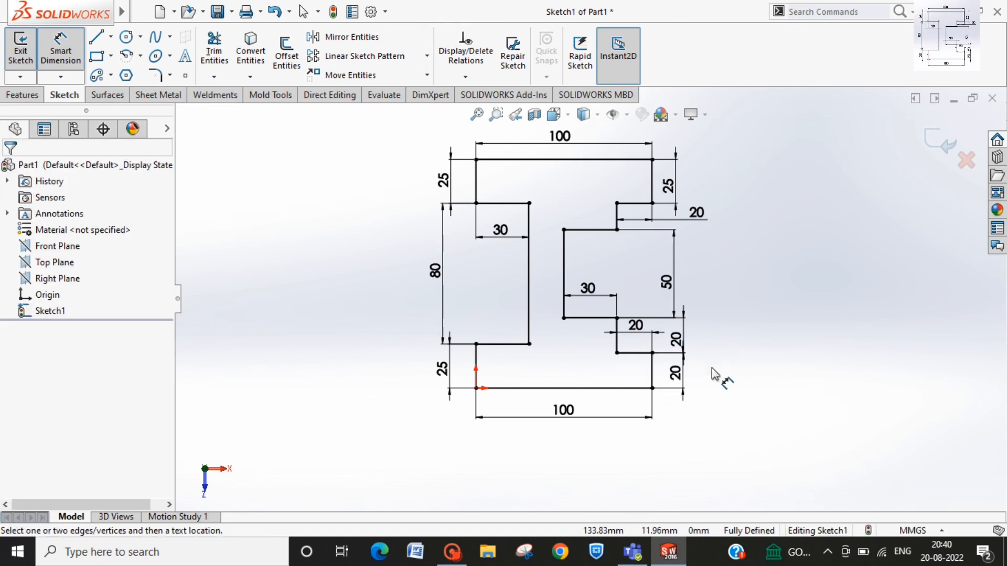